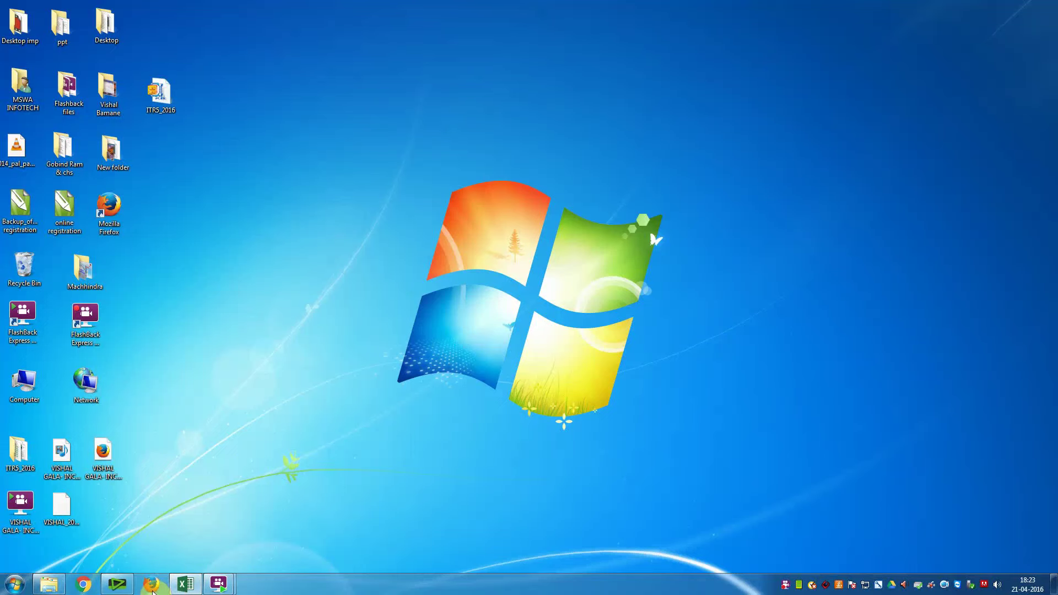
Launch Firefox from the Windows 7 taskbar so its Bing start page loads.
left_click(151, 585)
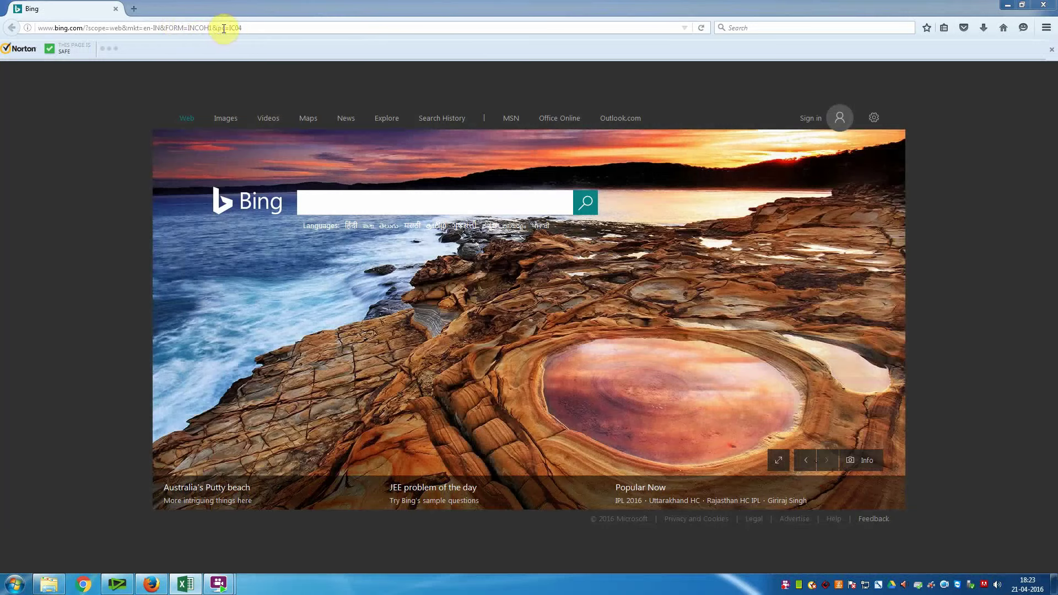
left_click(248, 28)
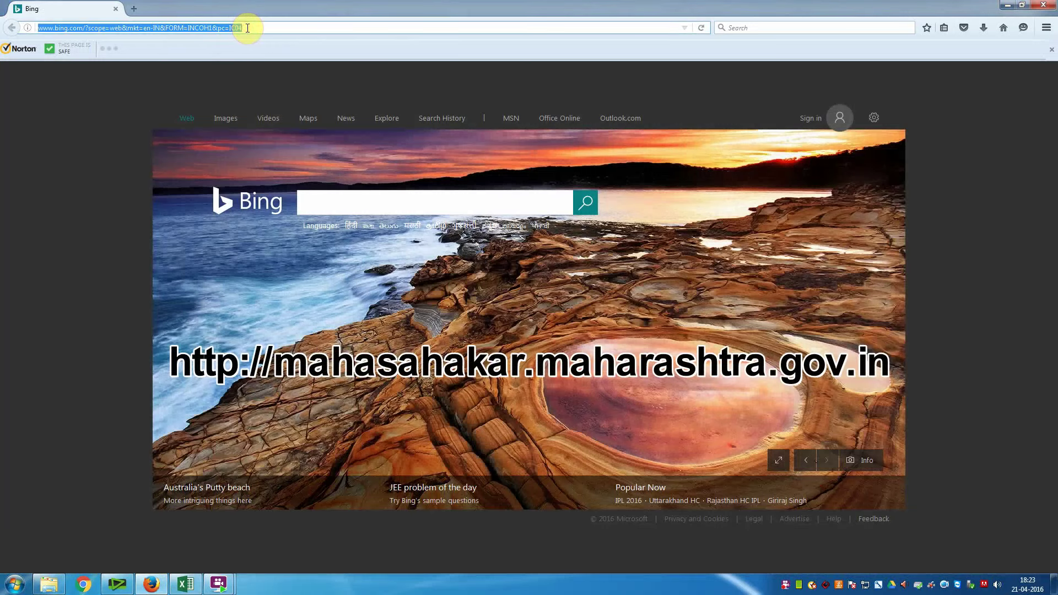
type("www")
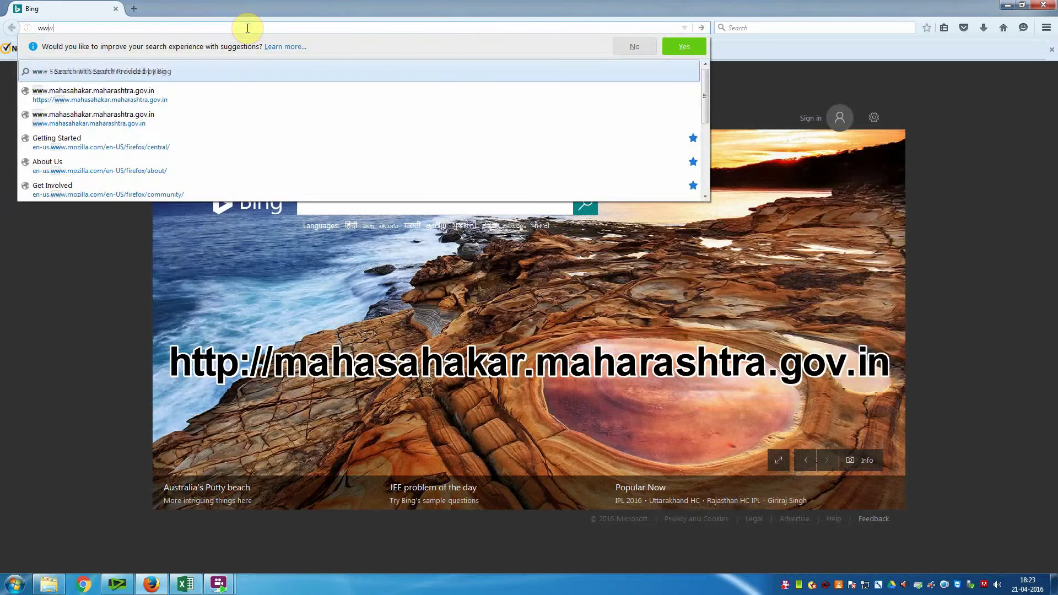
type(".mahasahakar.maharashtra.gov.in/")
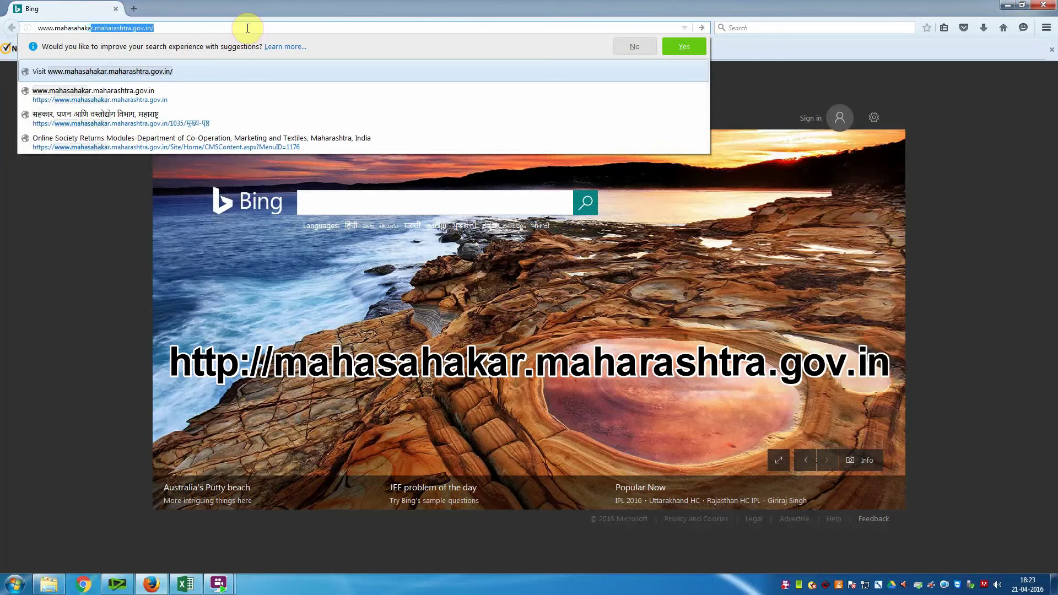
key("Return")
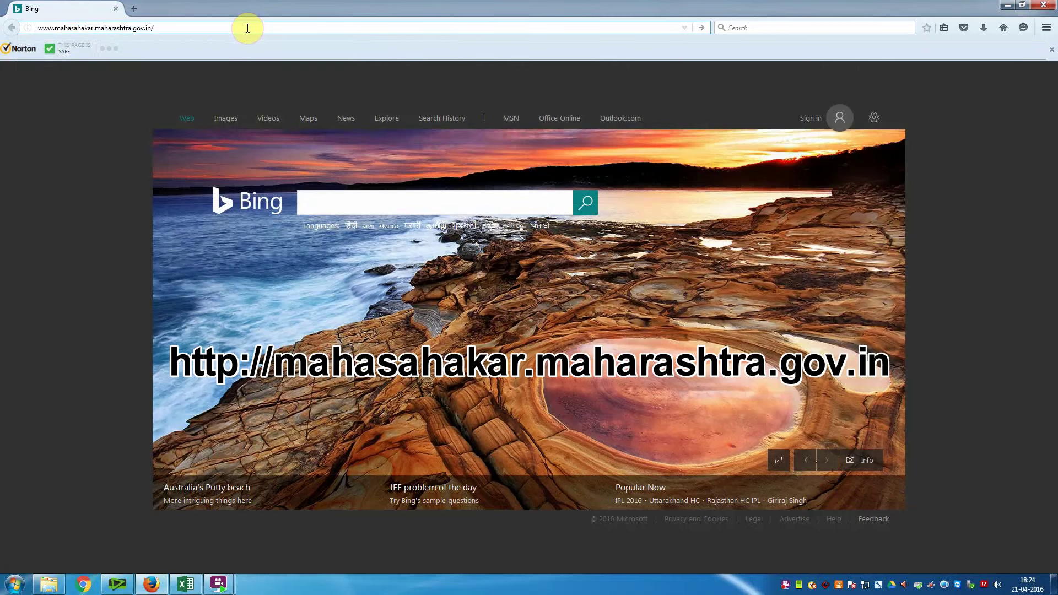
key("BackSpace")
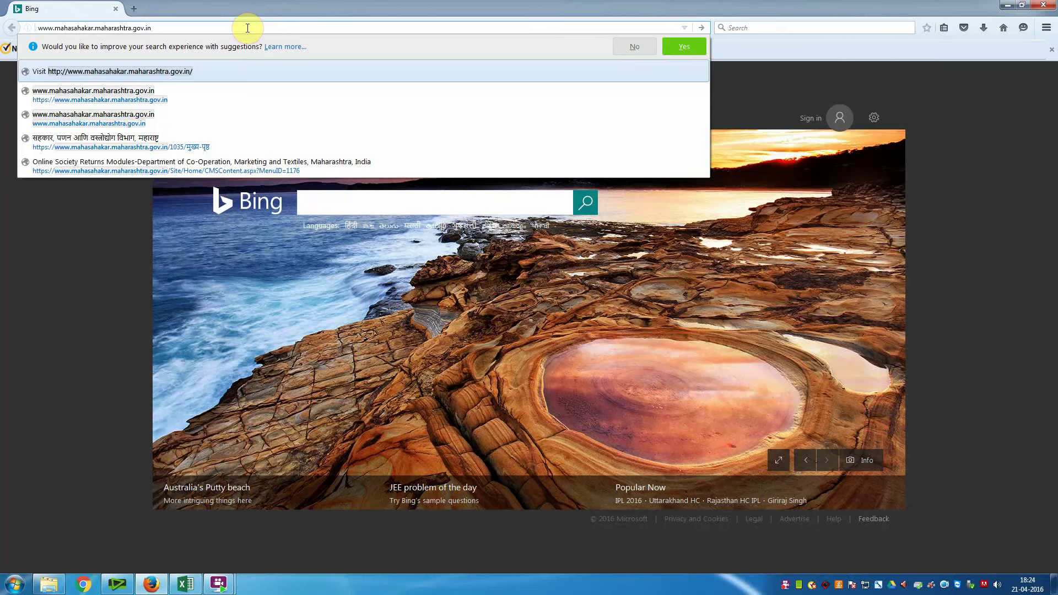
key("Return")
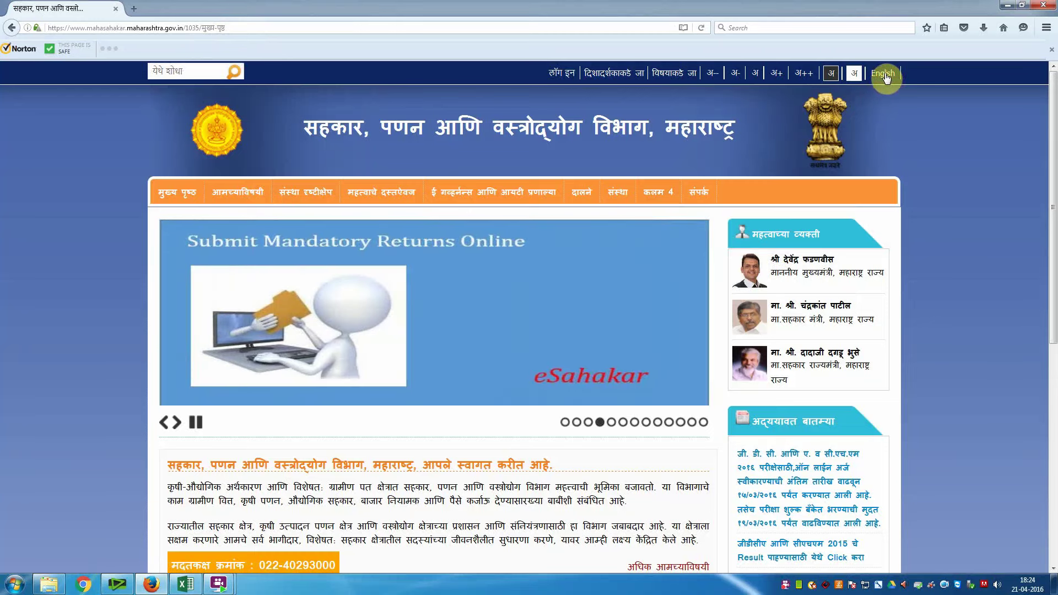
Switch the home page to English and scroll down to the Other Links section.
left_click(886, 78)
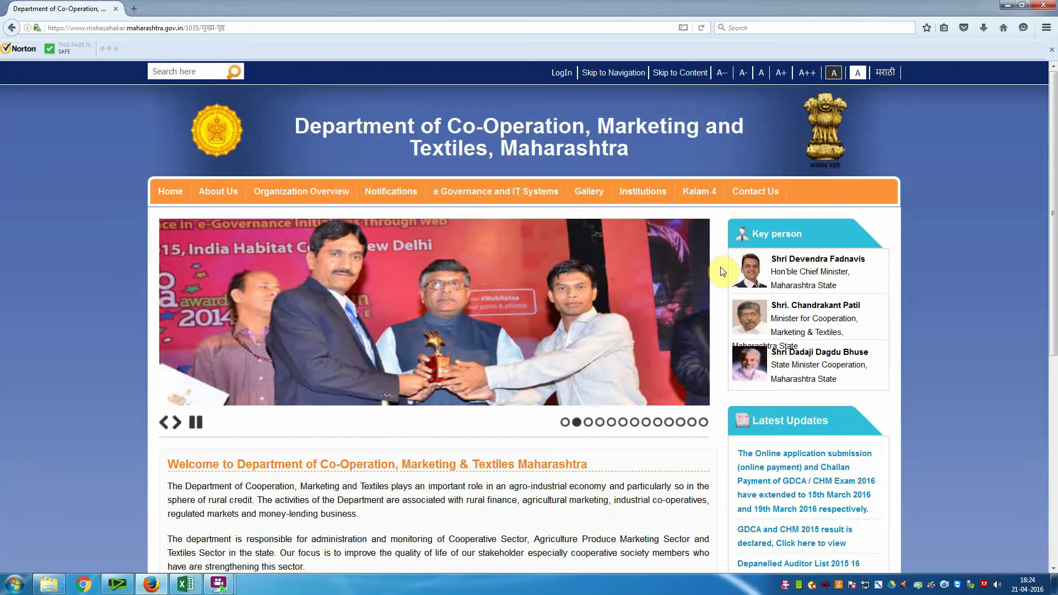
scroll(722, 271, "down", 10)
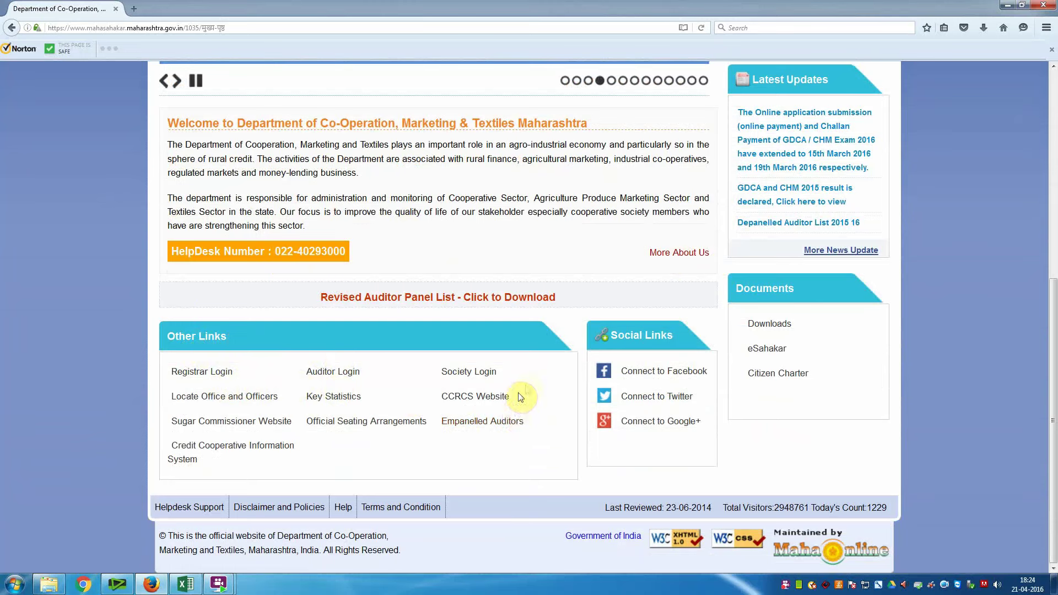
Log in through Society Login with the remembered user name and the account password, declining Firefox's save-login prompt.
left_click(484, 375)
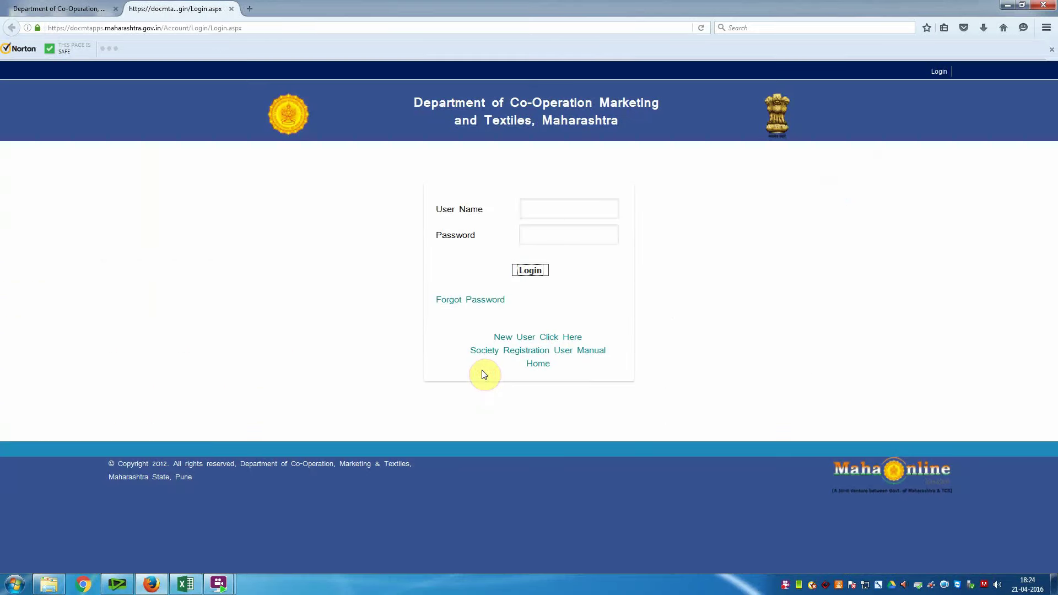
left_click(544, 215)
type("go")
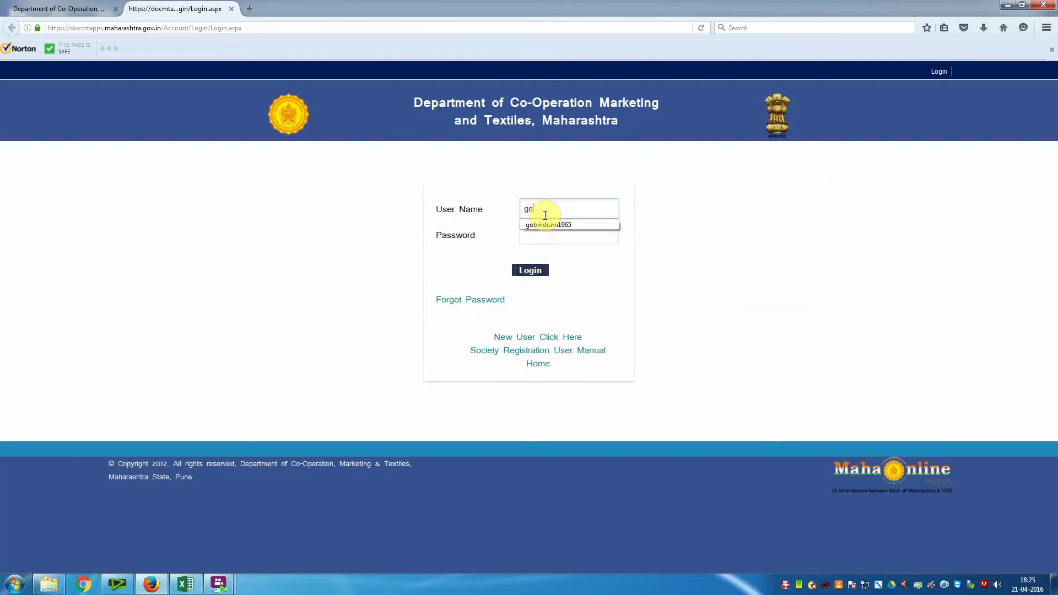
type("in")
key("BackSpace")
key("BackSpace")
key("Down")
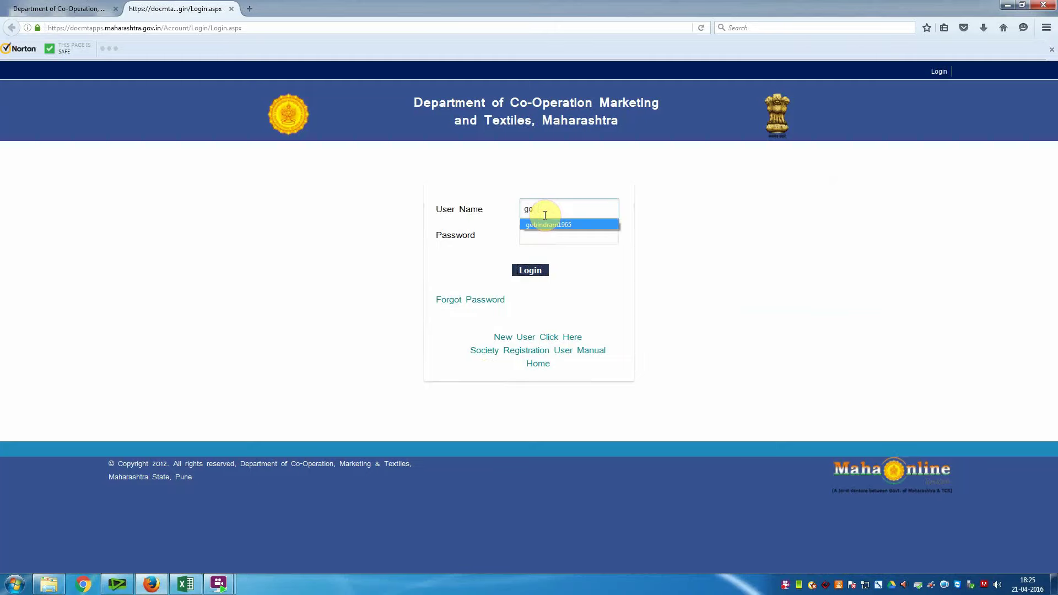
key("Return")
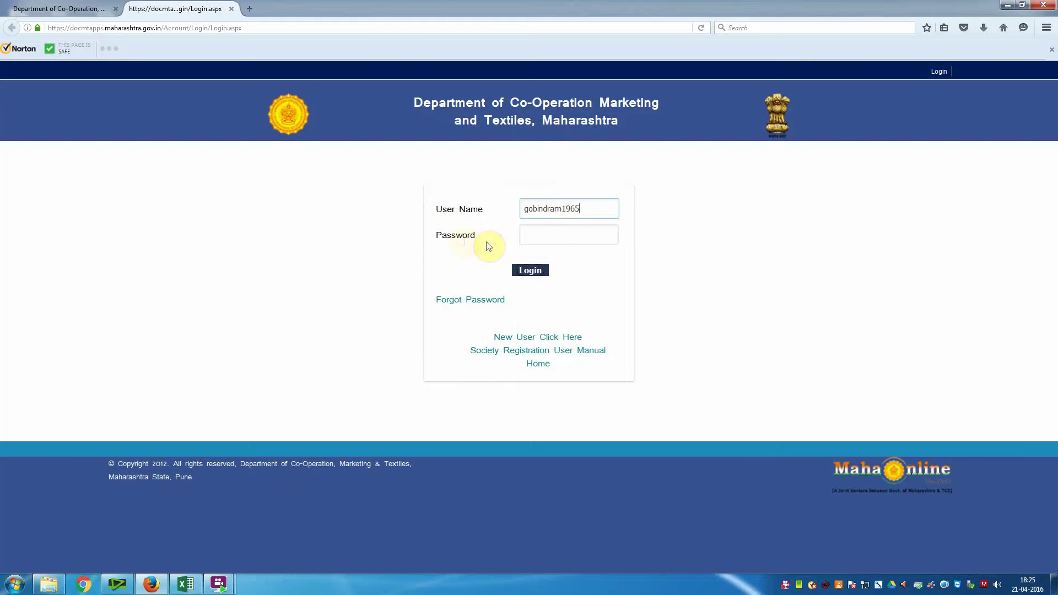
left_click(530, 233)
type("a")
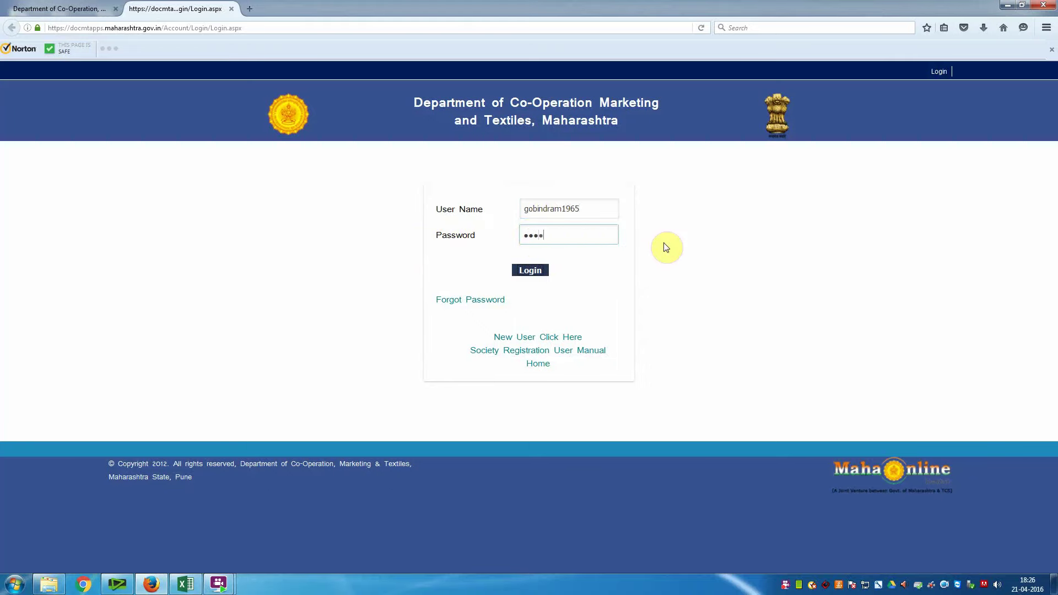
type("a")
left_click(535, 272)
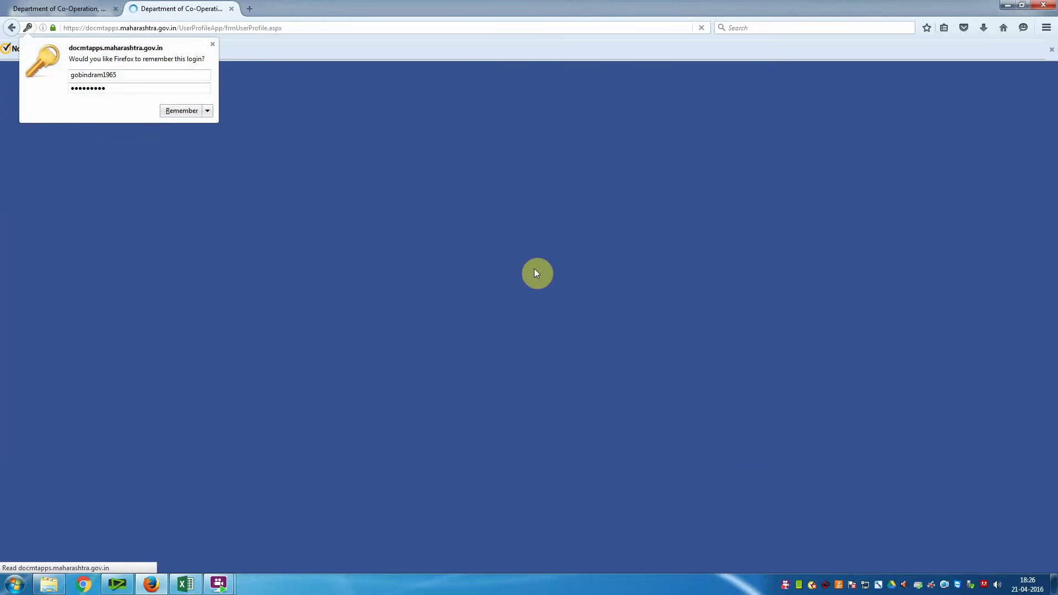
left_click(208, 112)
left_click(197, 142)
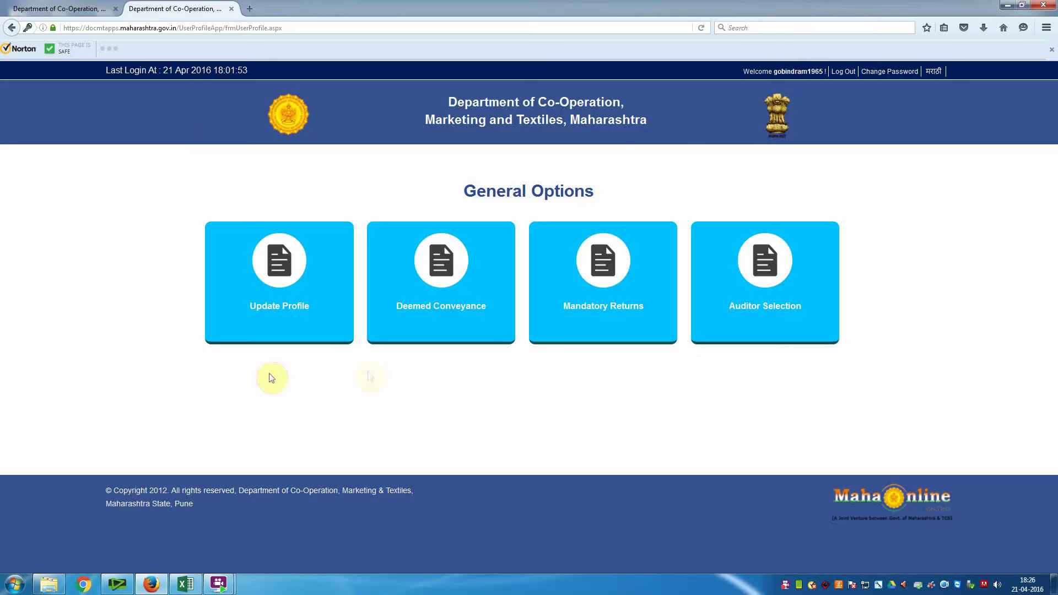
Open the Mandatory Returns tile on the General Options page.
left_click(286, 308)
left_click(761, 311)
left_click(604, 310)
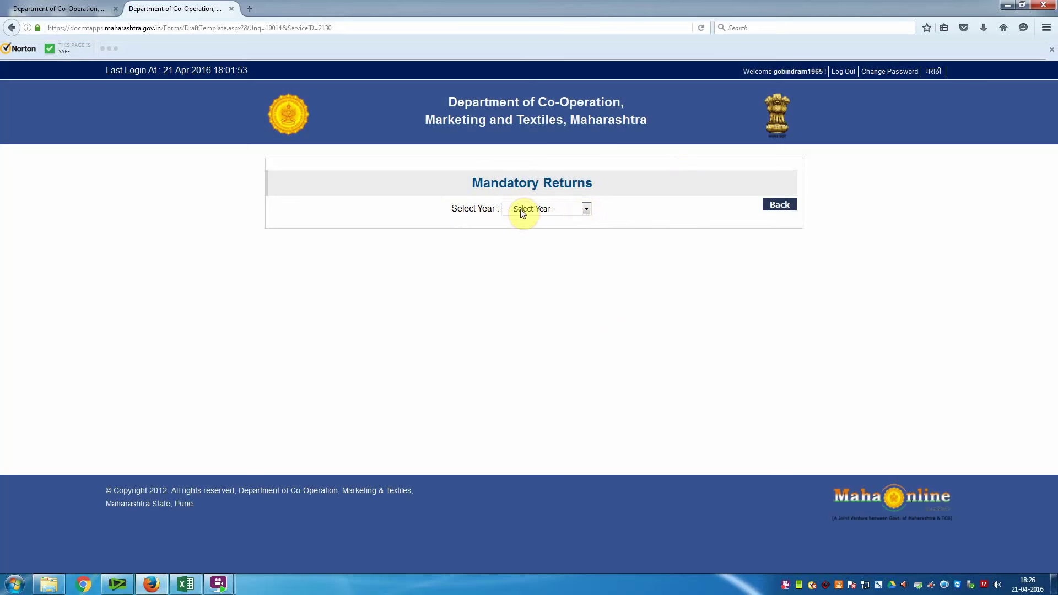
Choose 2014-2015 in the Select Year dropdown.
left_click(586, 209)
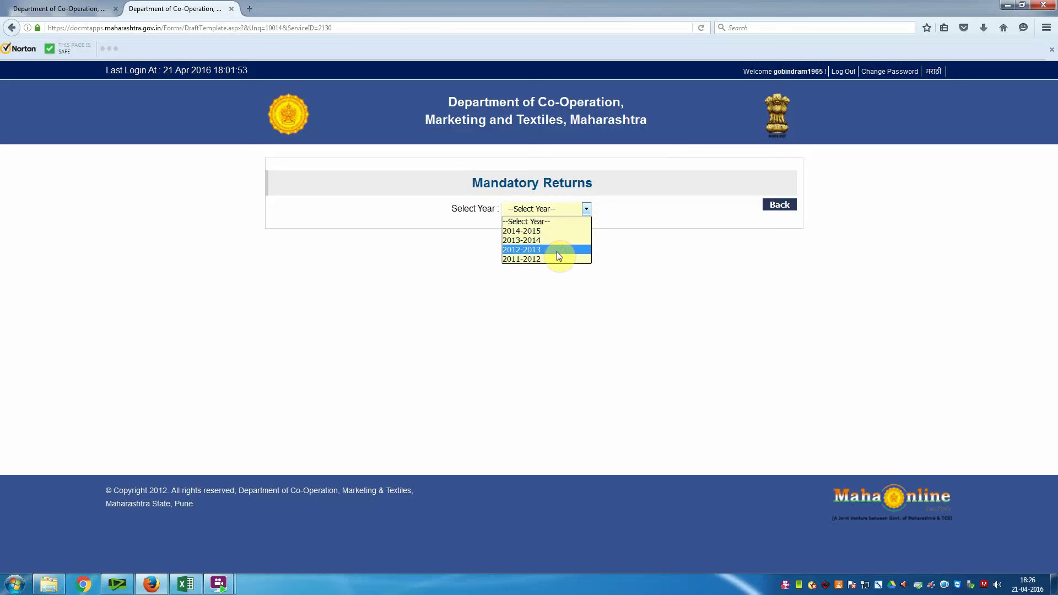
left_click(537, 230)
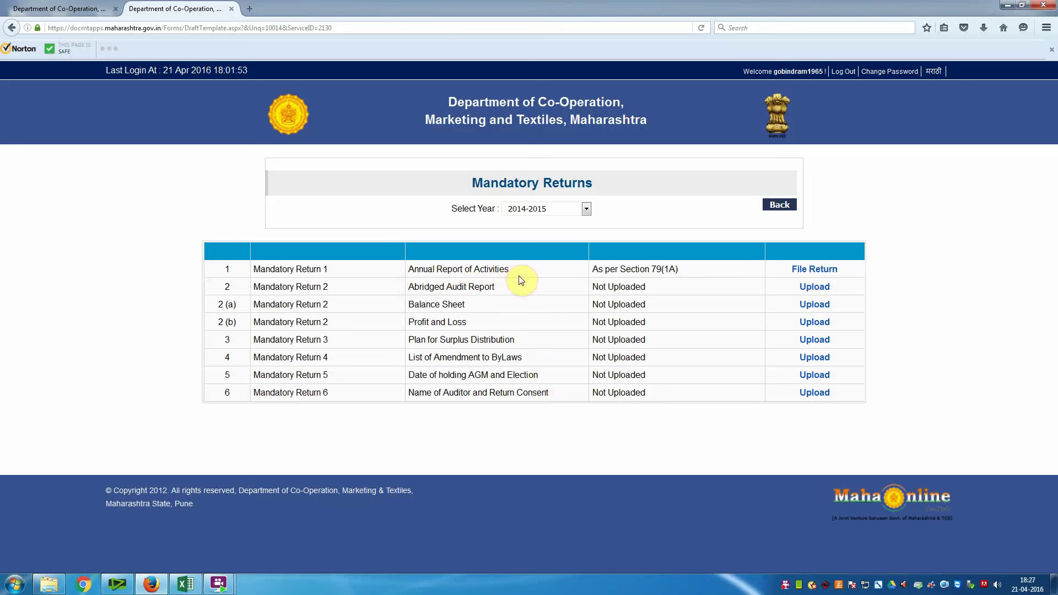
File Mandatory Return 1 and enter 35 members and 35 active members.
left_click(819, 272)
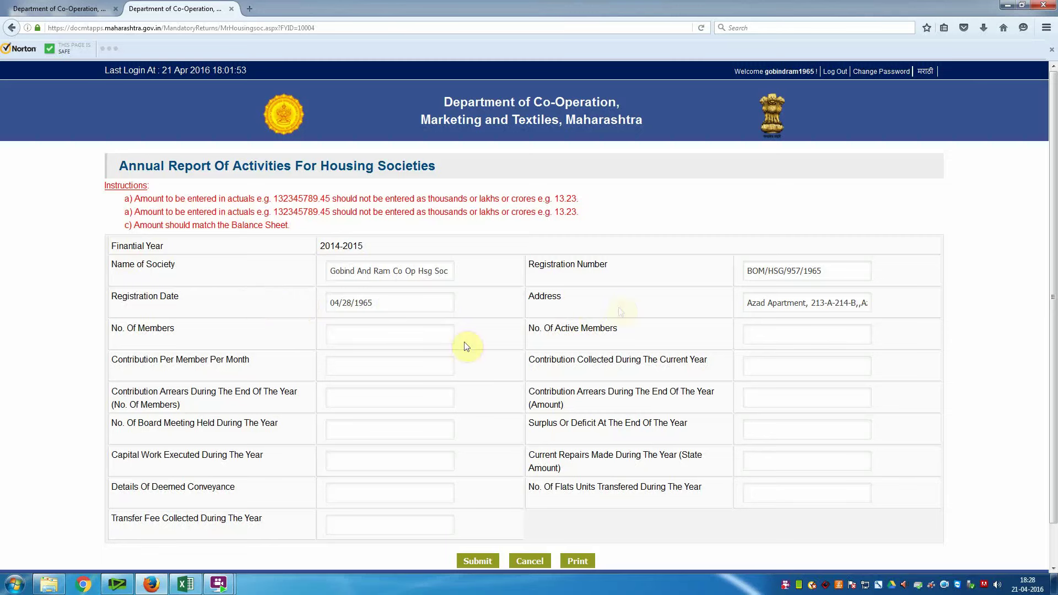
left_click(363, 339)
type("35")
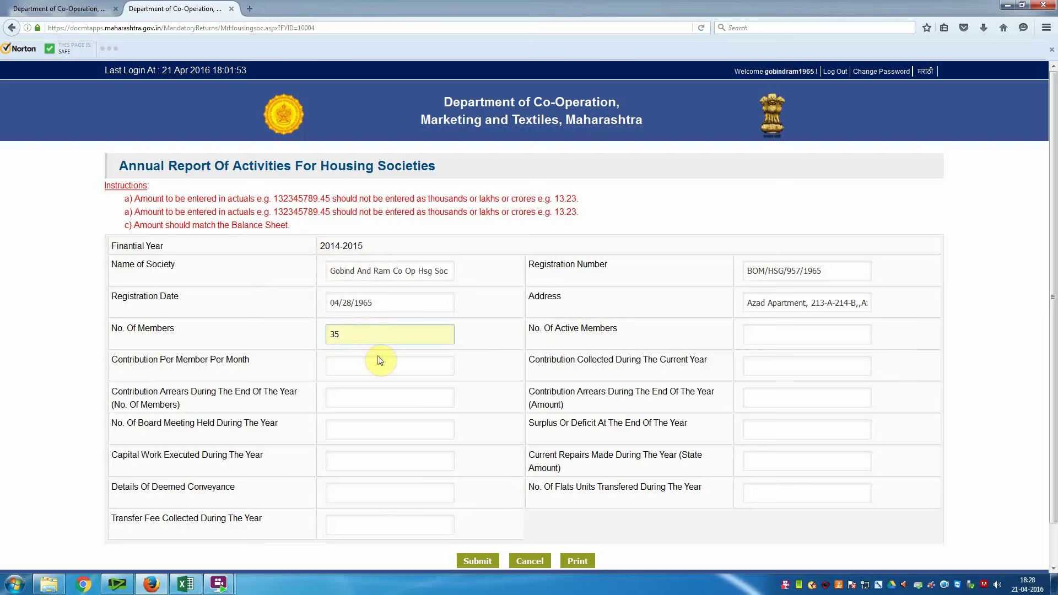
left_click(754, 334)
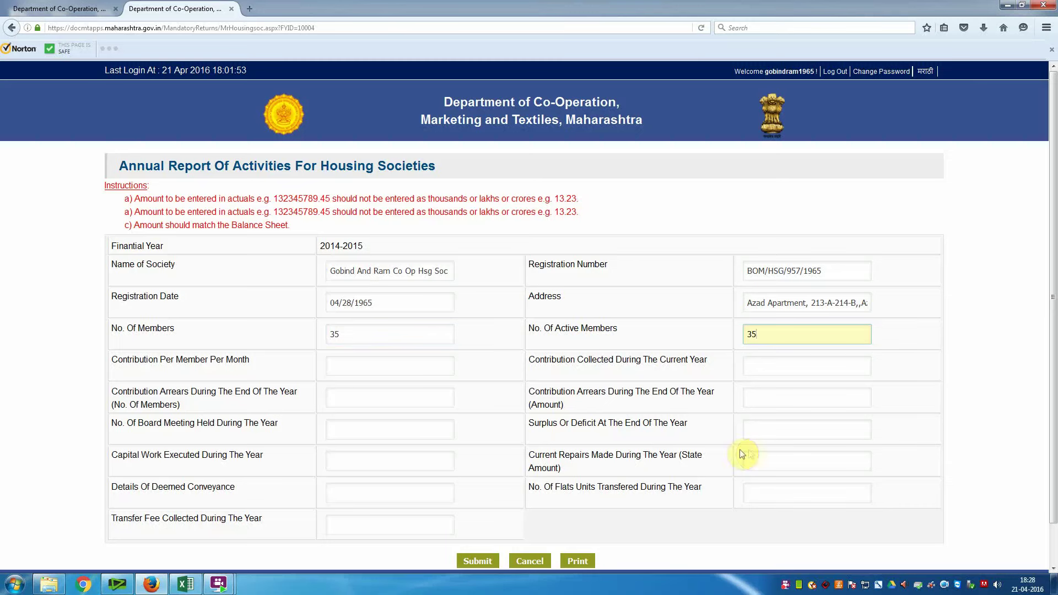
left_click(341, 366)
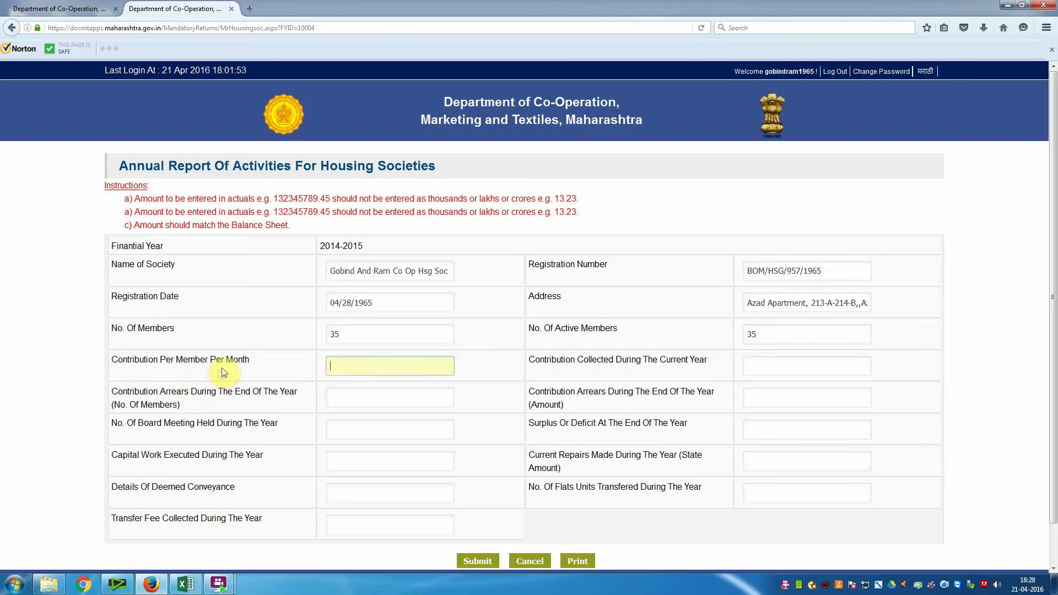
Enter contribution per member 4000 and contribution collected 40000.
type("4000")
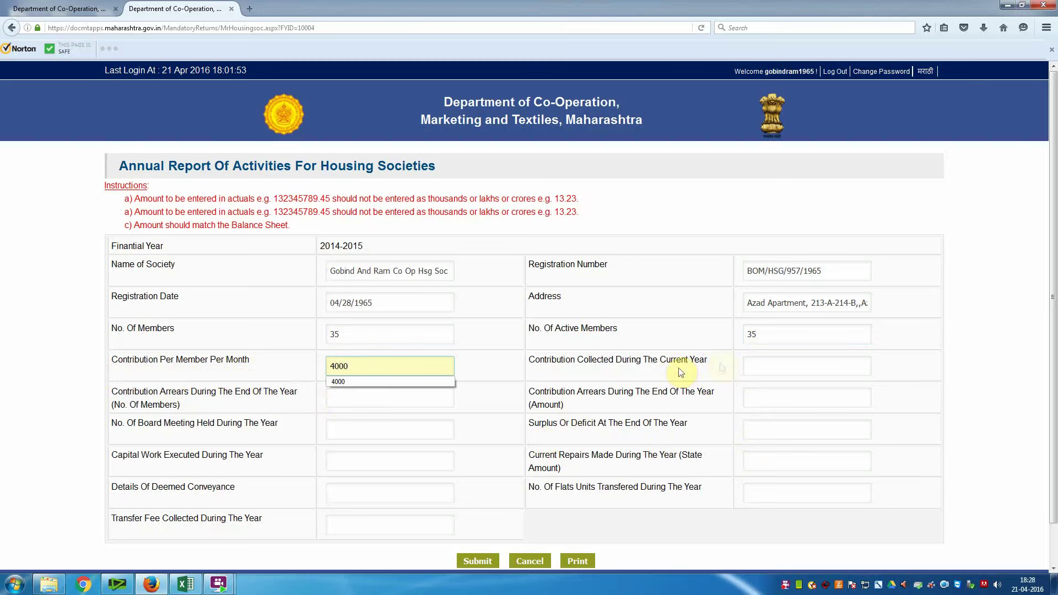
key("Down")
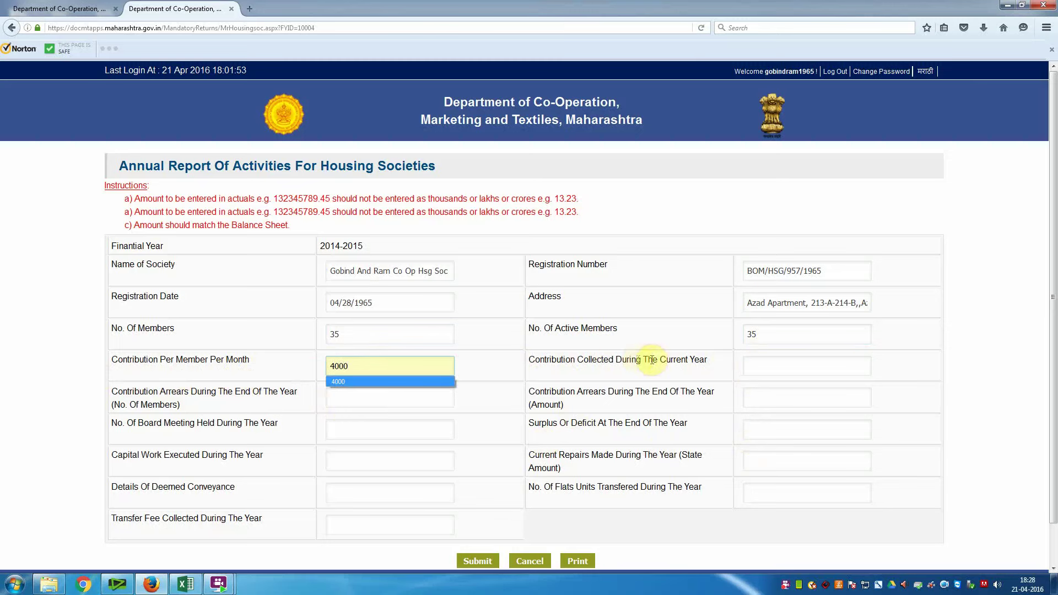
left_click(750, 366)
type("4")
key("Down")
key("Return")
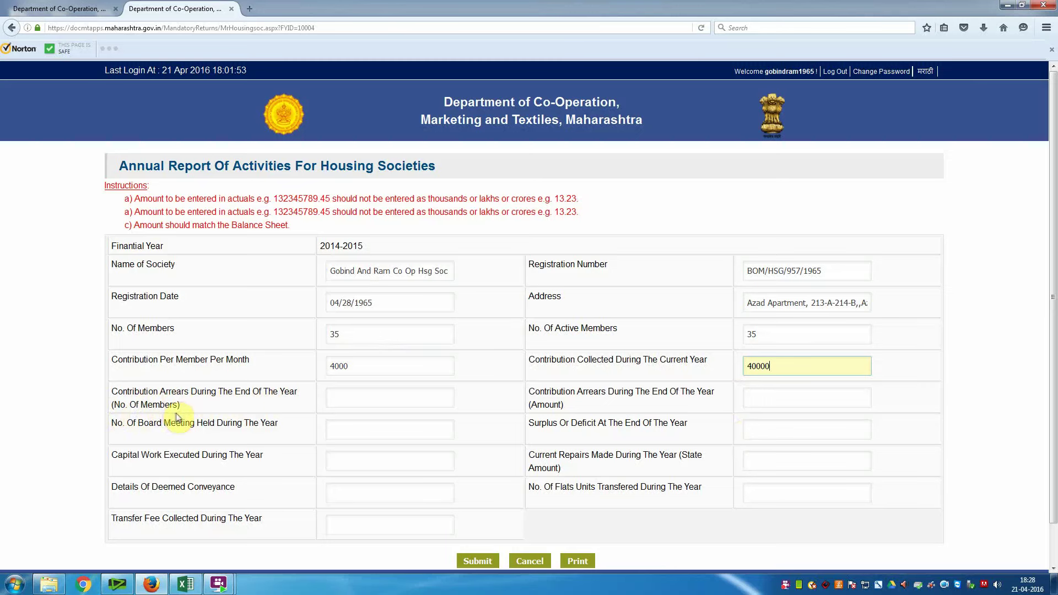
Record arrears of 3 members totalling 35000.
left_click(350, 395)
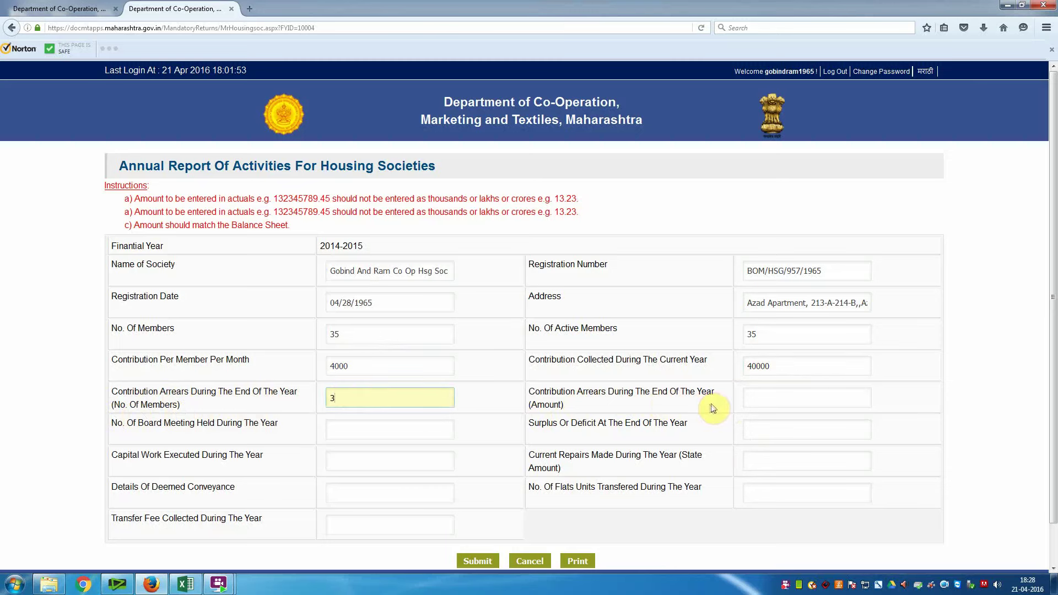
left_click(757, 398)
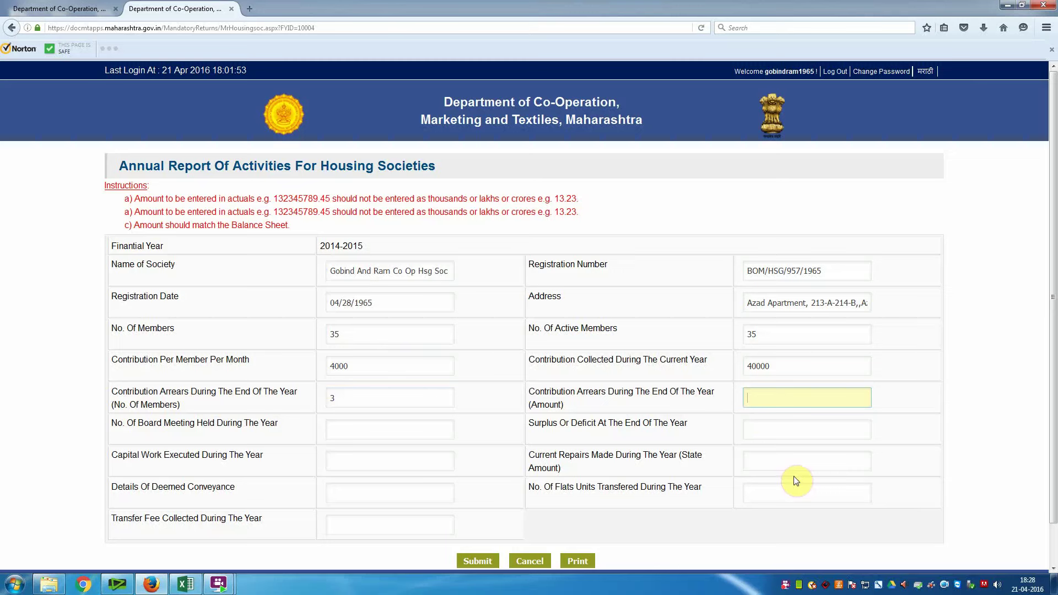
type("4")
key("BackSpace")
key("Down")
key("Return")
Enter 8 board meetings and a surplus of 25607.
left_click(338, 435)
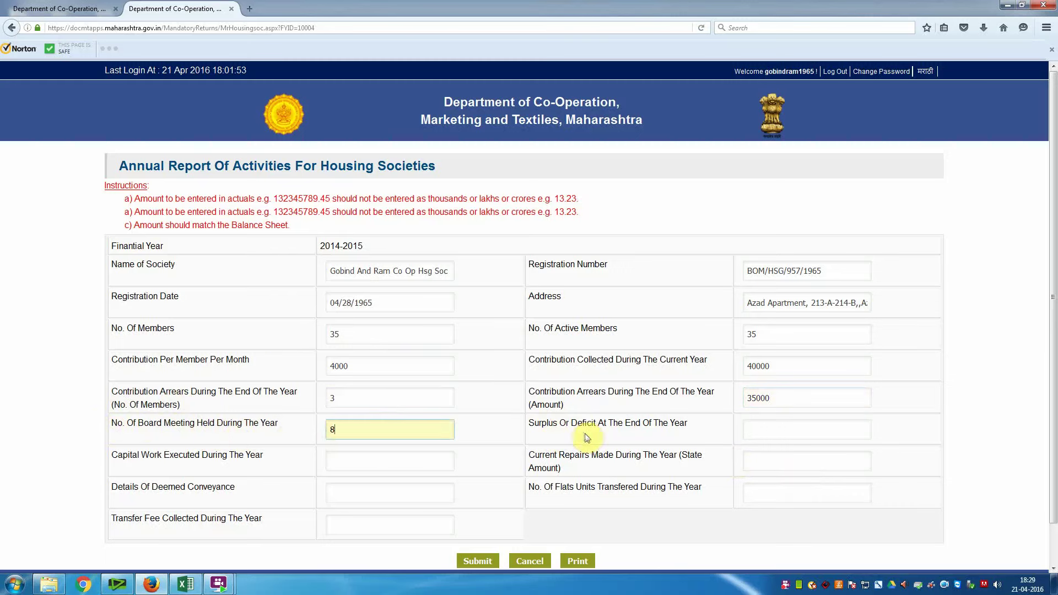
left_click(751, 434)
type("8")
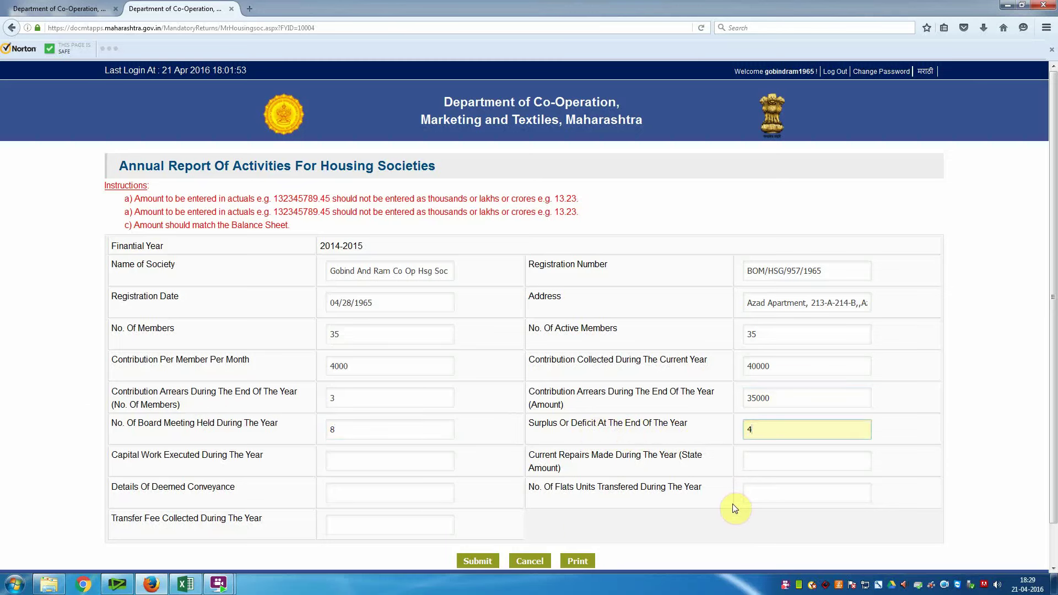
key("BackSpace")
key("Down")
key("Return")
Enter capital work executed 15200 and current repairs 25000.
left_click(347, 461)
type("15200")
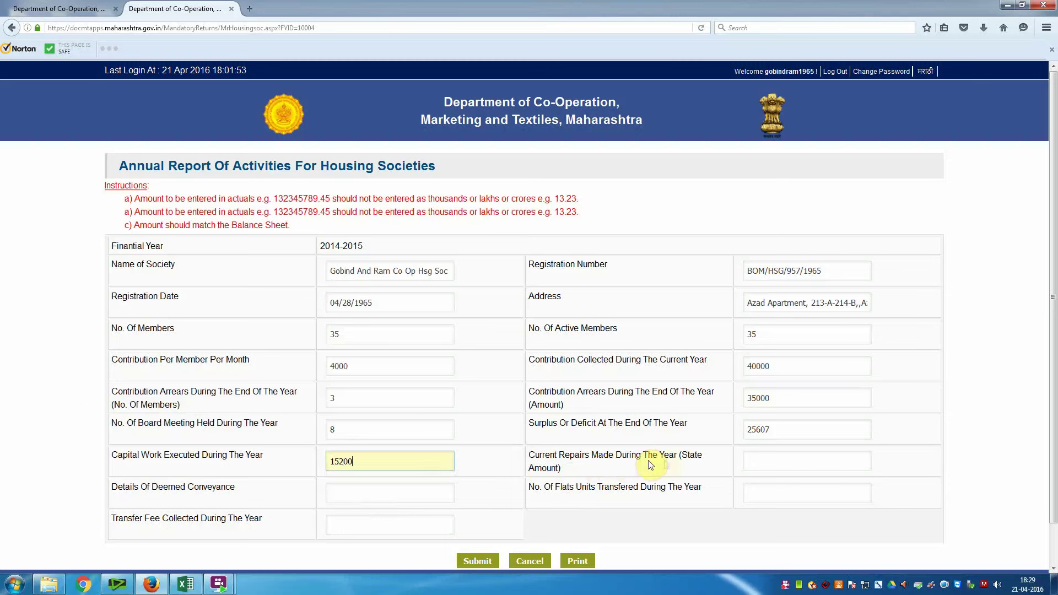
left_click(836, 456)
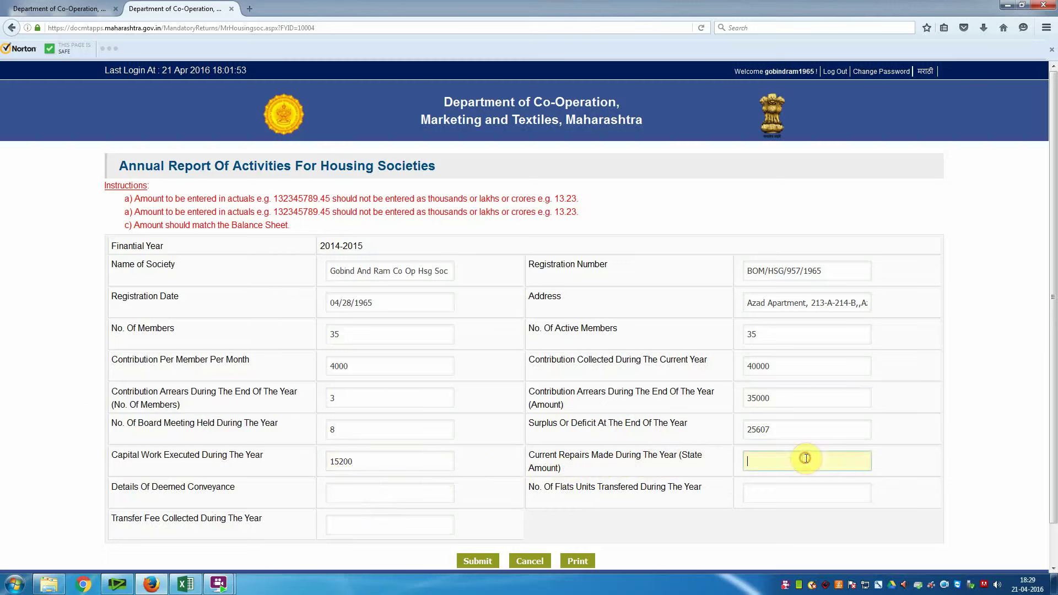
type("25000")
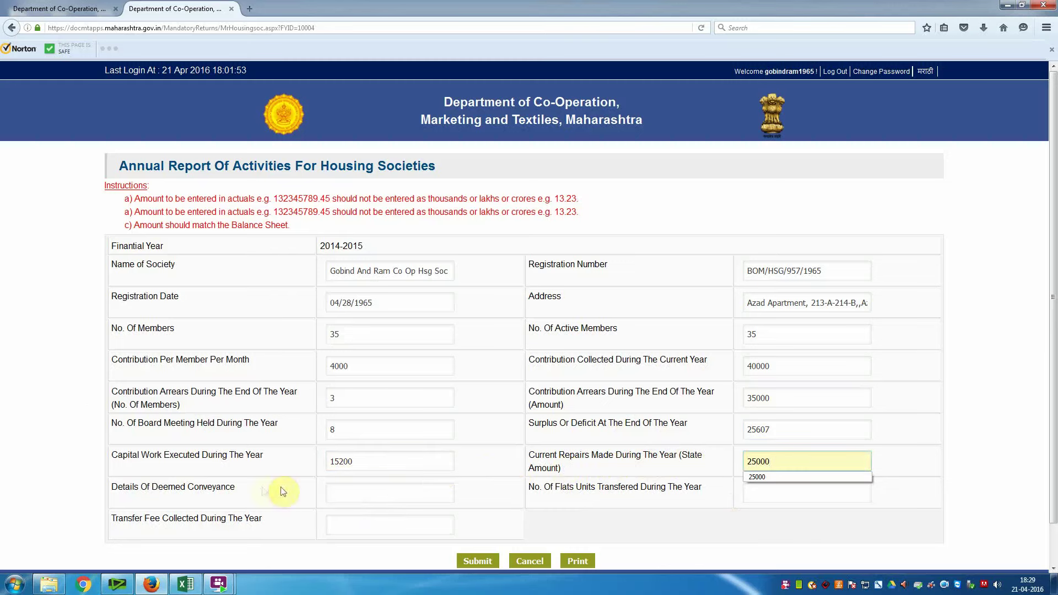
Enter deemed conveyance 'current process', 1 flat transferred, transfer fee 25000, and submit the report.
left_click(338, 487)
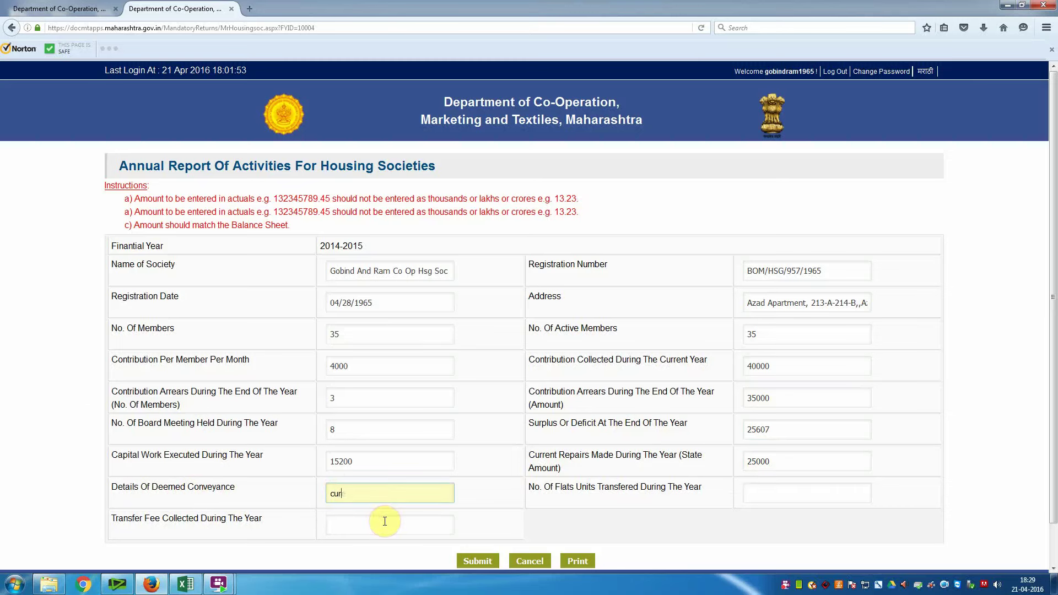
type("current process")
left_click(747, 492)
type("1")
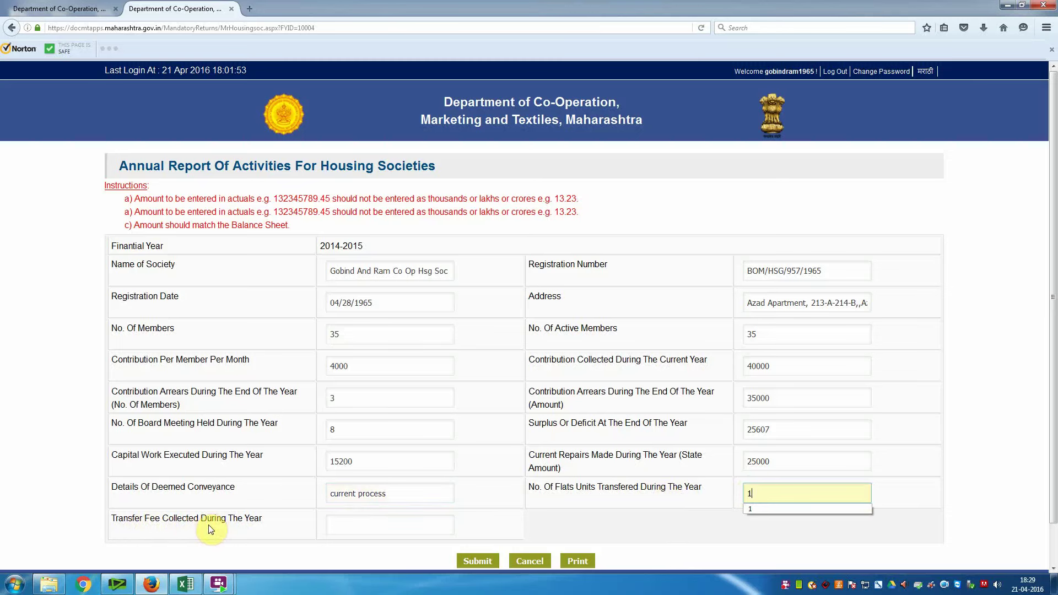
left_click(334, 524)
type("25000")
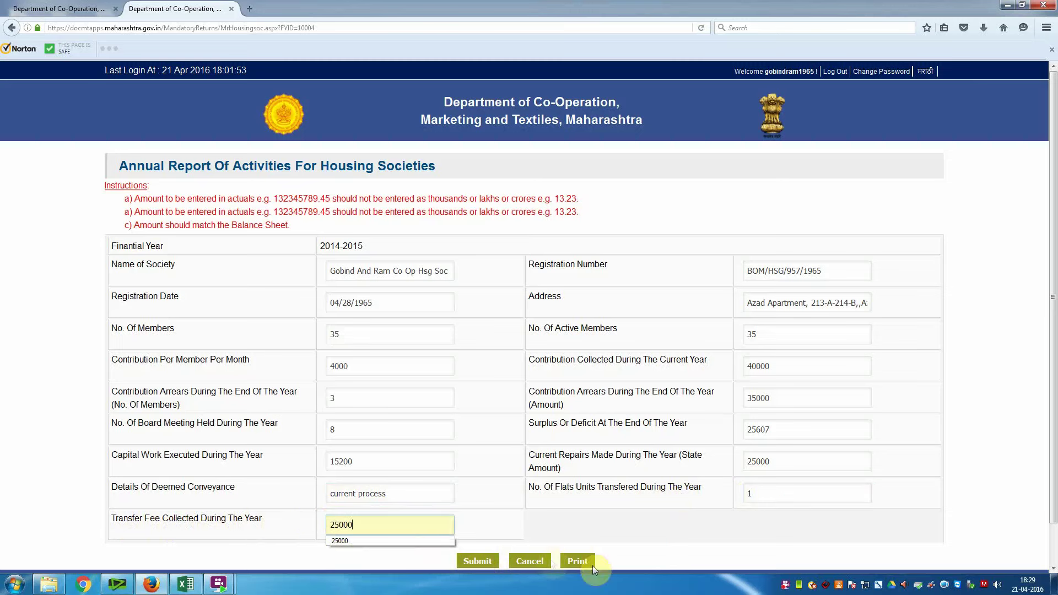
left_click(477, 562)
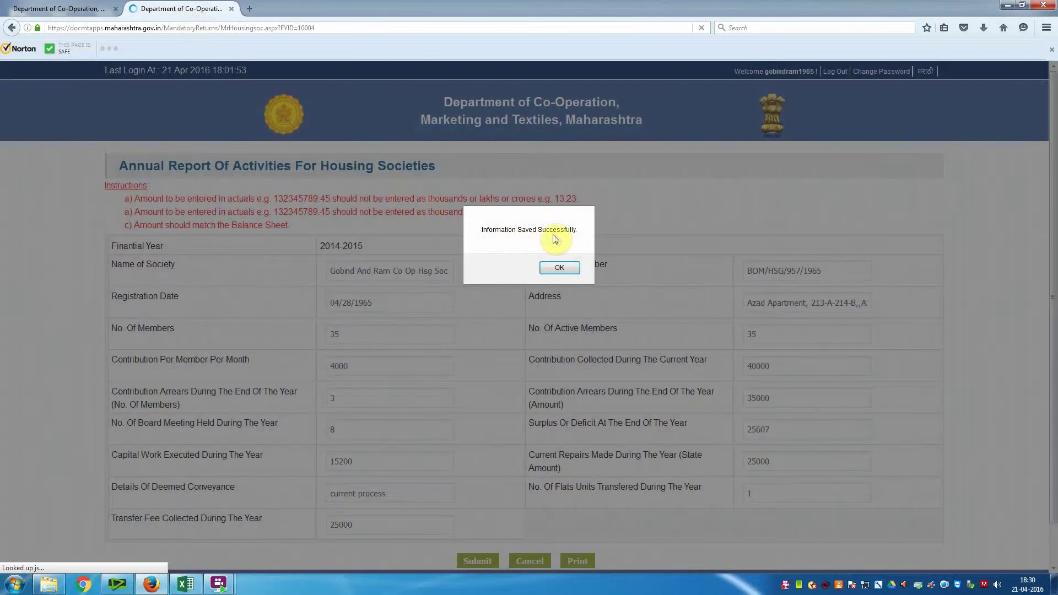
Acknowledge the 'Information Saved Successfully' alert with OK.
left_click(559, 268)
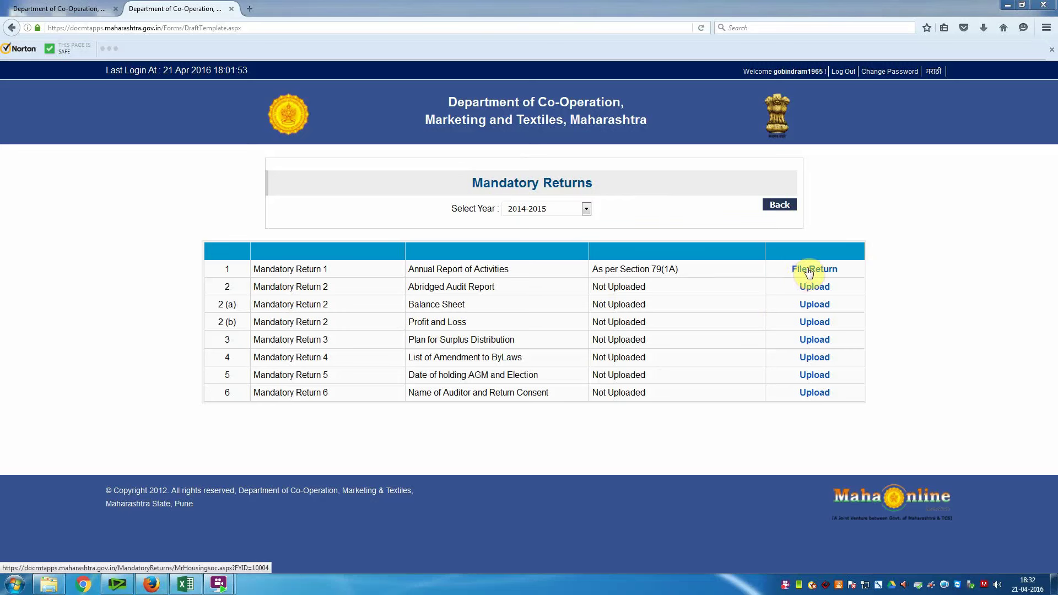
Reopen the saved 2014-2015 Annual Report of Activities from the Mandatory Returns list.
left_click(808, 270)
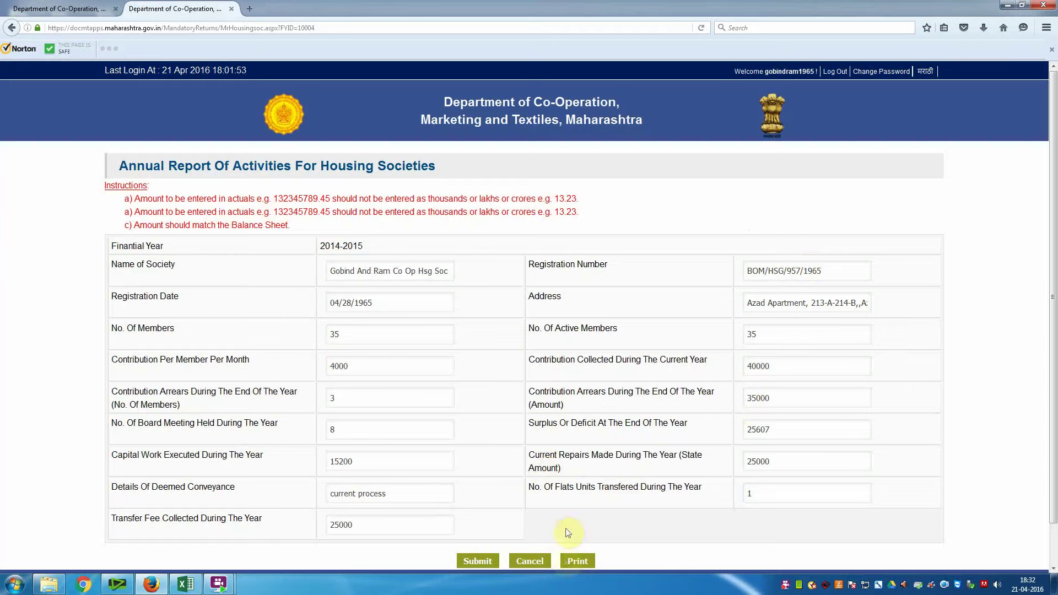
Print the filled annual report on the Canon MF4320-4350 printer, then close the print view.
left_click(575, 560)
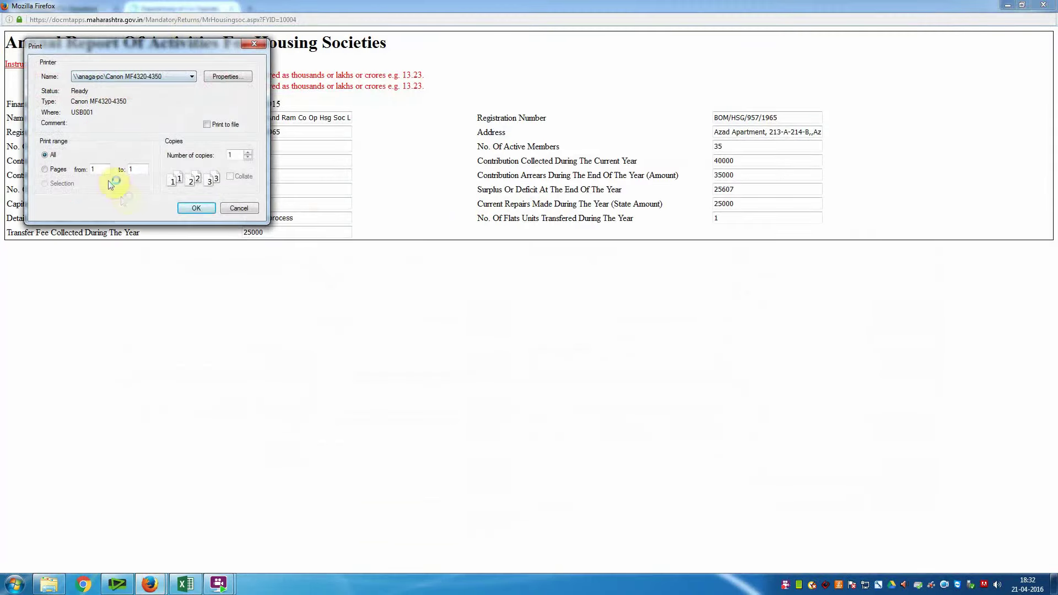
left_click(196, 210)
left_click(196, 211)
left_click(195, 211)
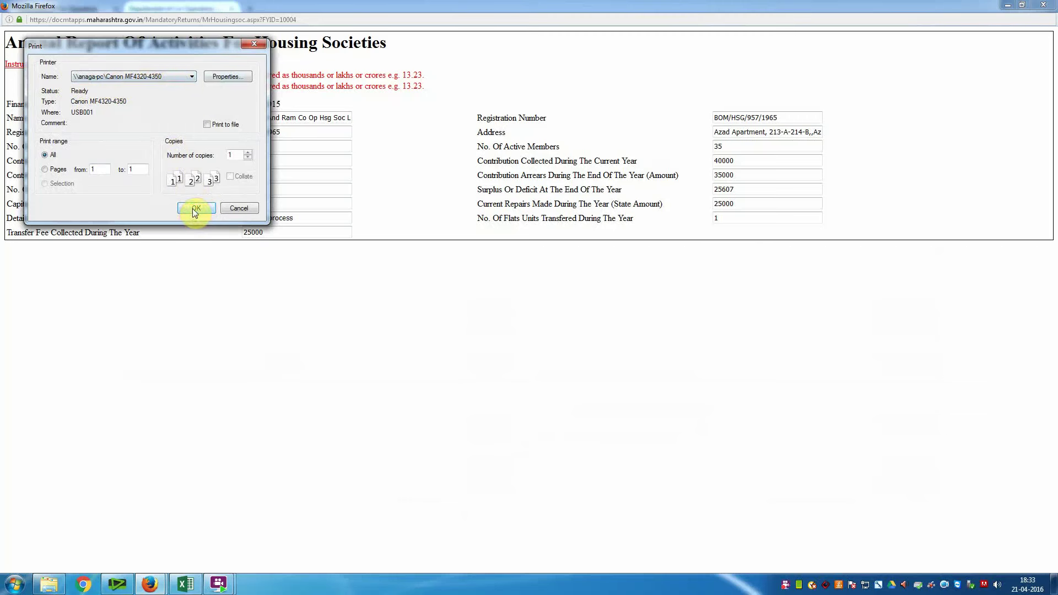
left_click(195, 209)
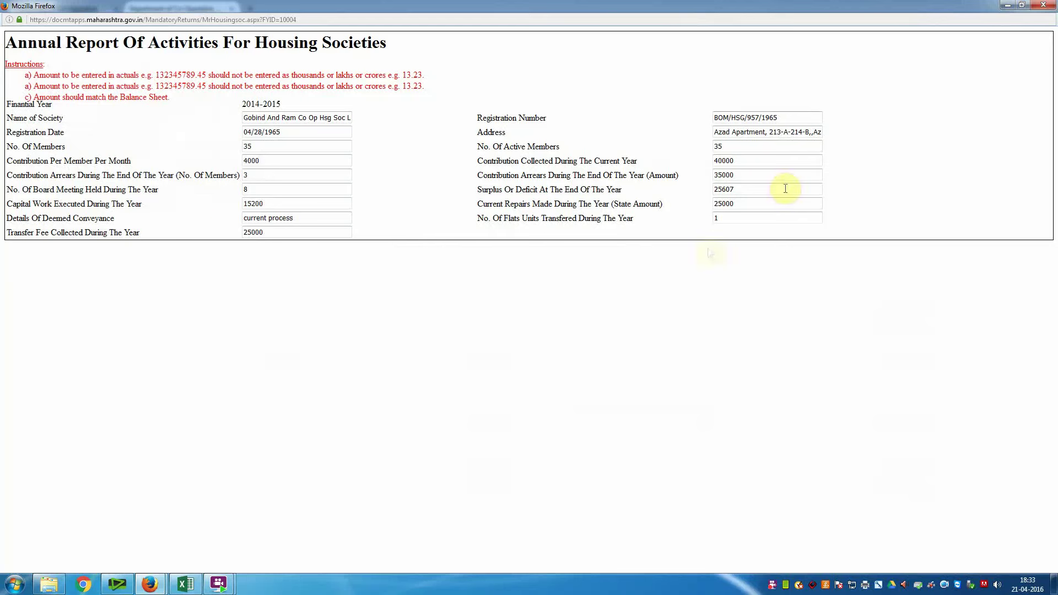
left_click(1044, 8)
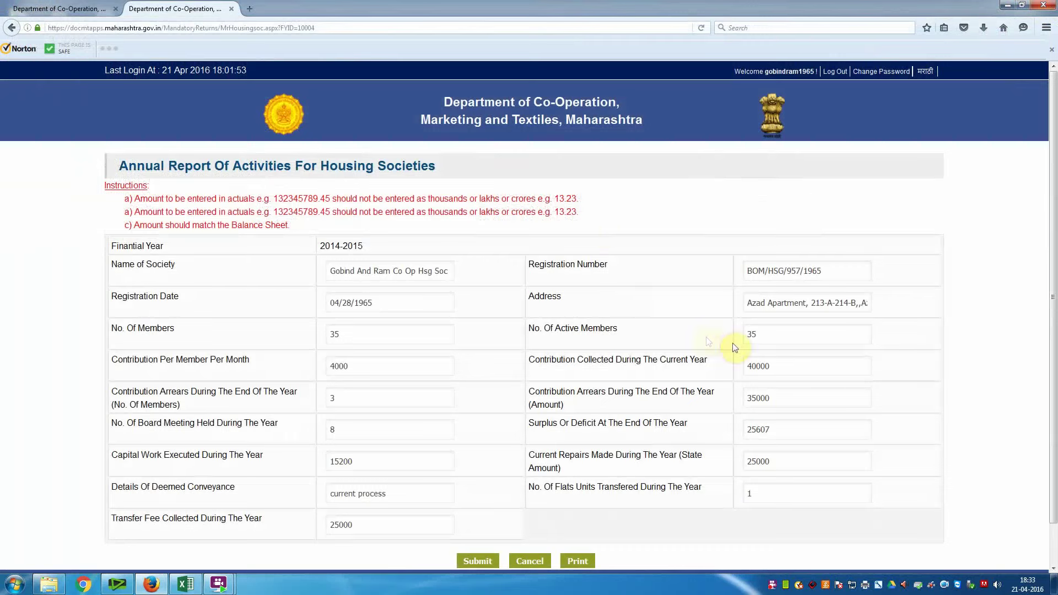
Resubmit the annual report and acknowledge the 'Information Saved Successfully' alert.
left_click(477, 561)
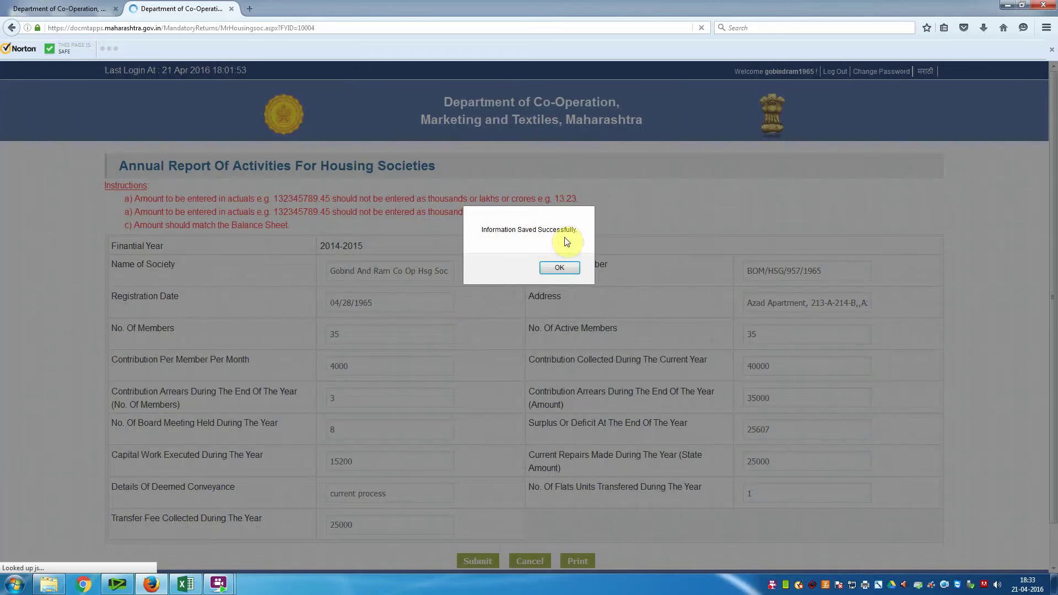
left_click(559, 269)
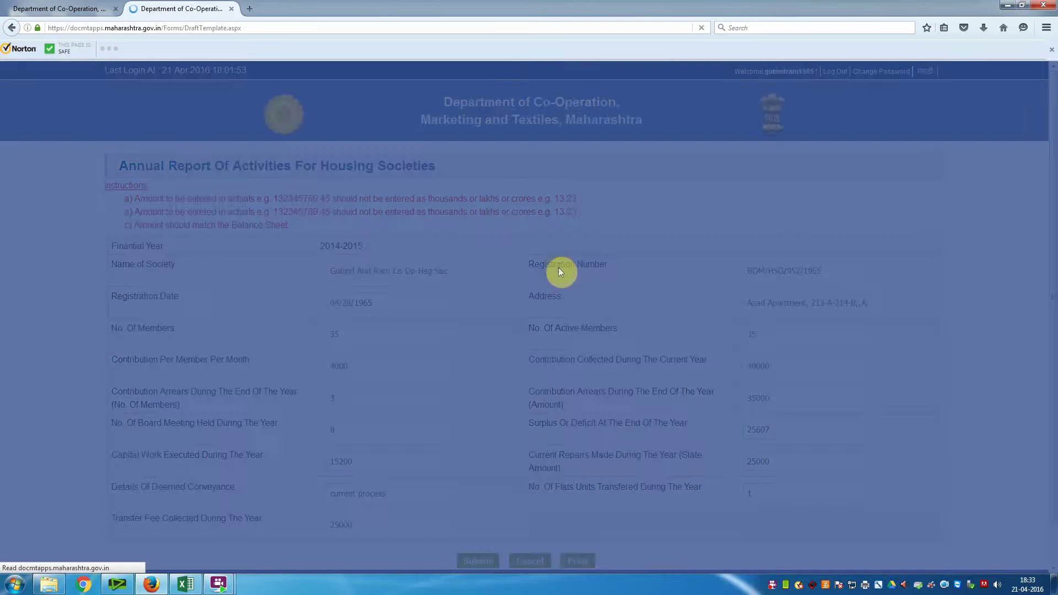
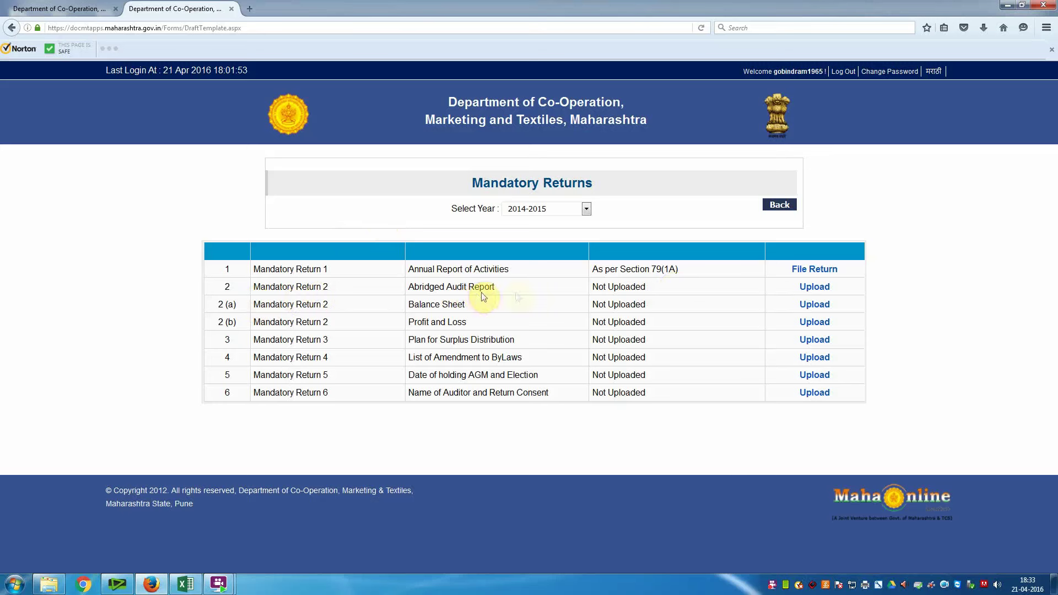
Choose Audit Report 2014-2015.pdf from the society's Desktop folder for the Abridged Audit Report upload.
left_click(815, 287)
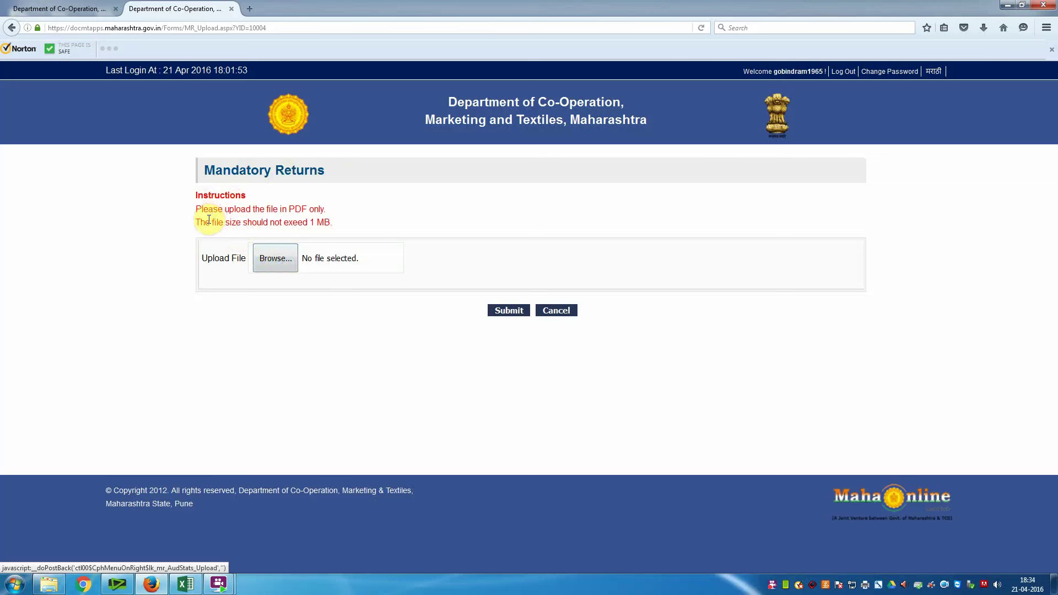
left_click(281, 261)
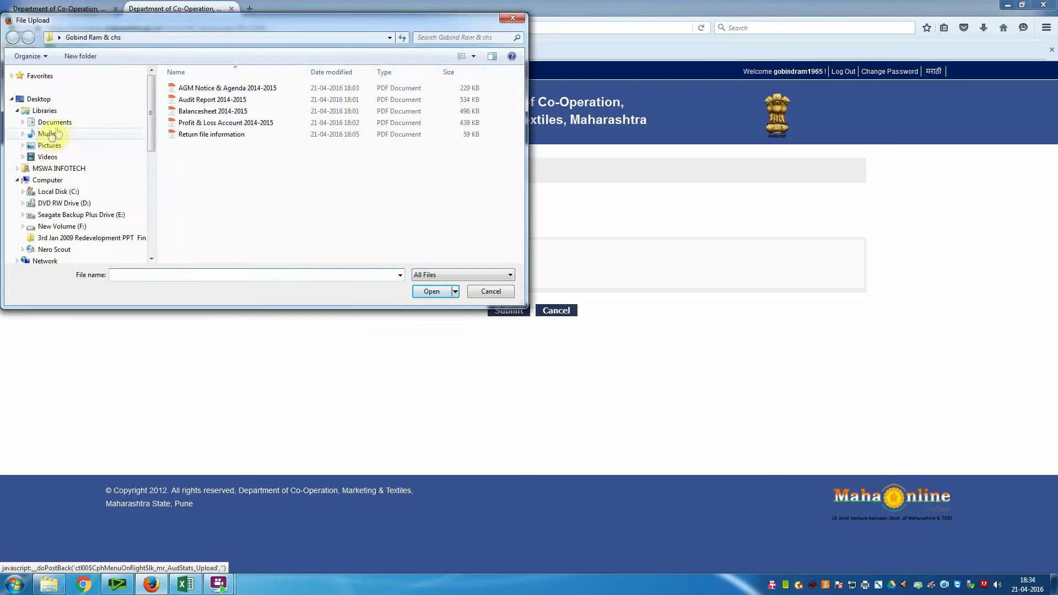
left_click(40, 101)
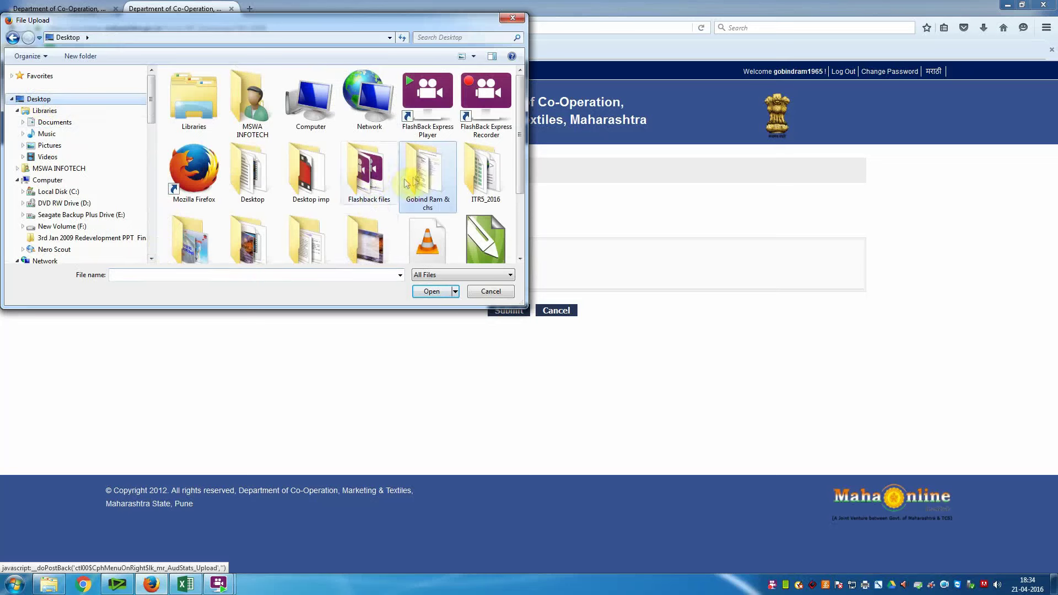
left_click(425, 178)
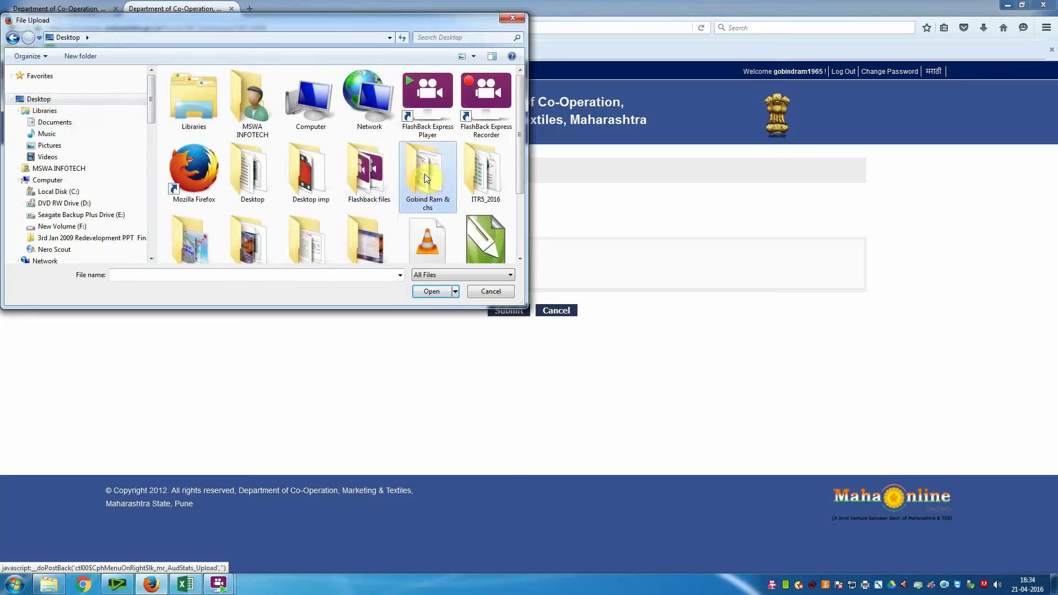
double_click(425, 177)
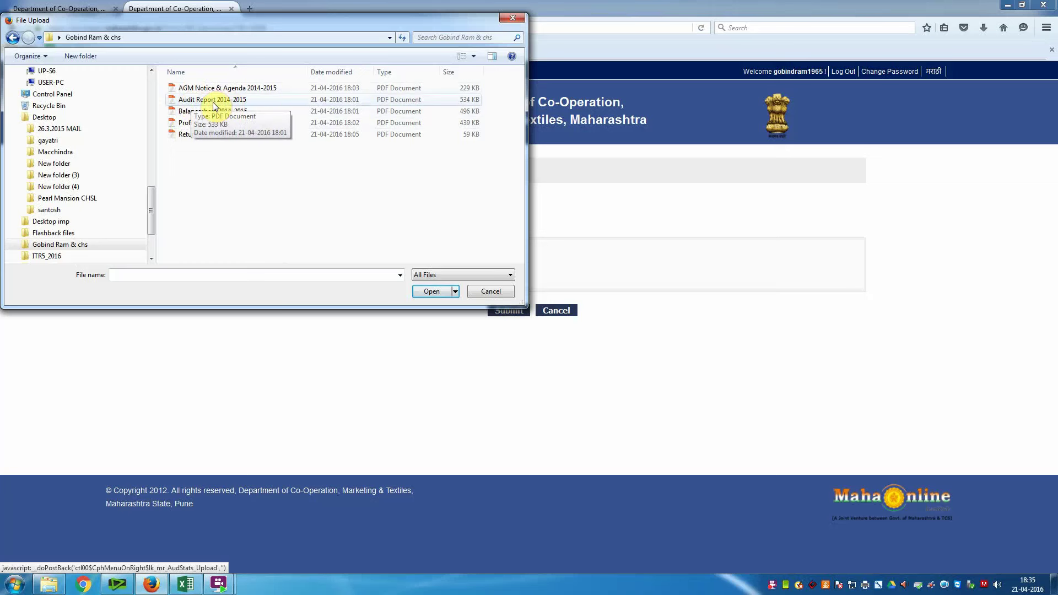
left_click(208, 101)
left_click(432, 291)
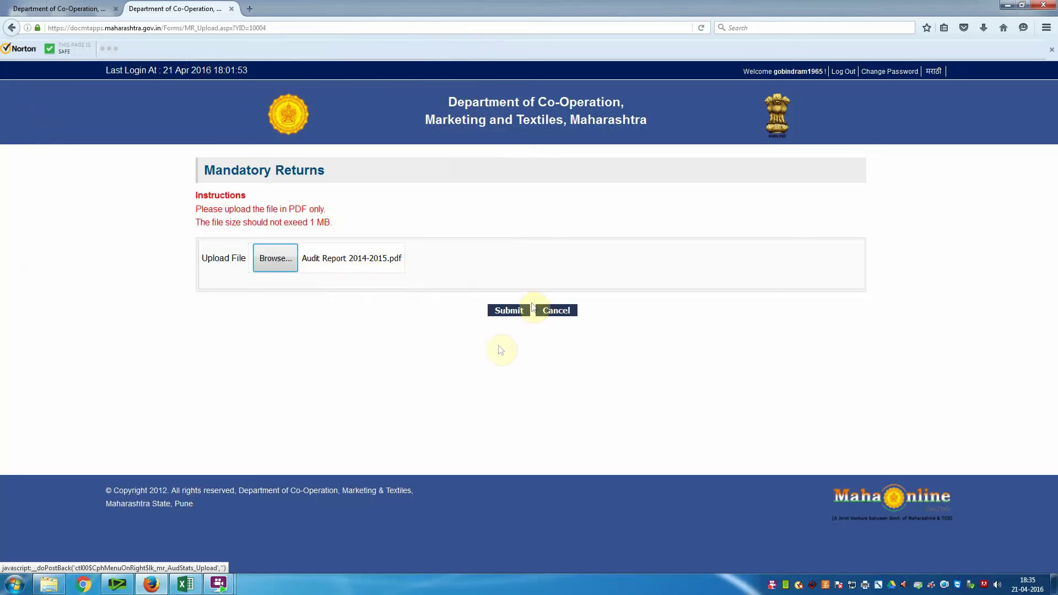
Submit the Abridged Audit Report upload and acknowledge the 'File uploaded Successfully' alert.
left_click(513, 310)
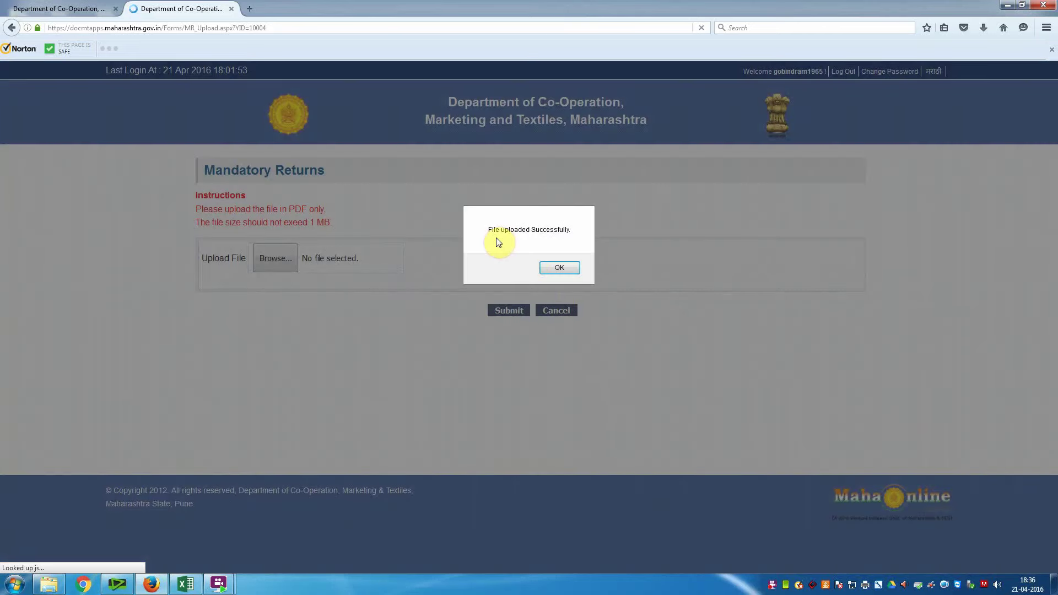
left_click(559, 269)
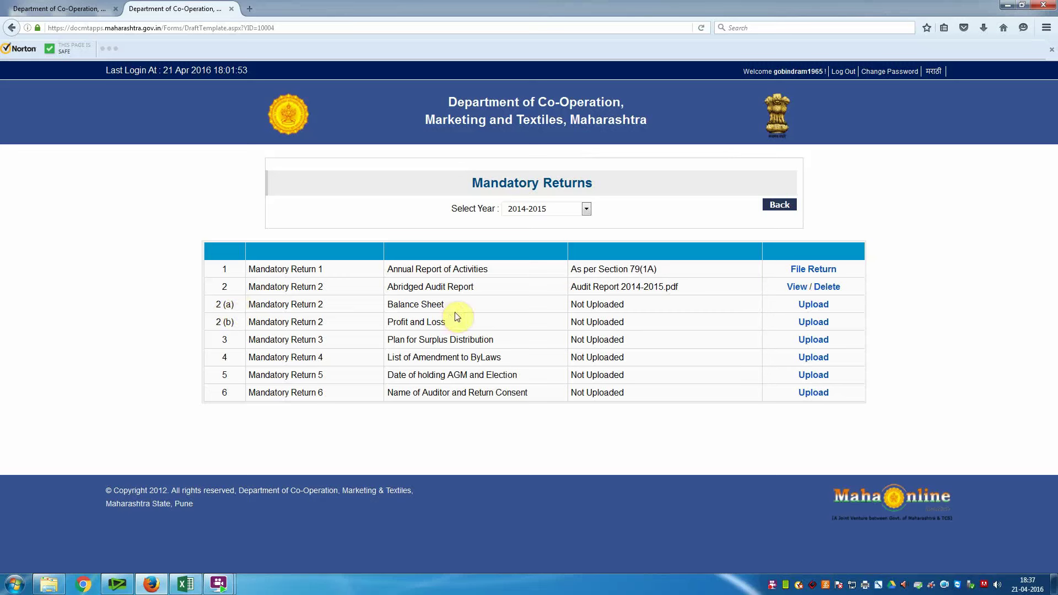
Select Balancesheet 2014-2015.pdf as the upload file for the 2(a) Balance Sheet return.
left_click(819, 306)
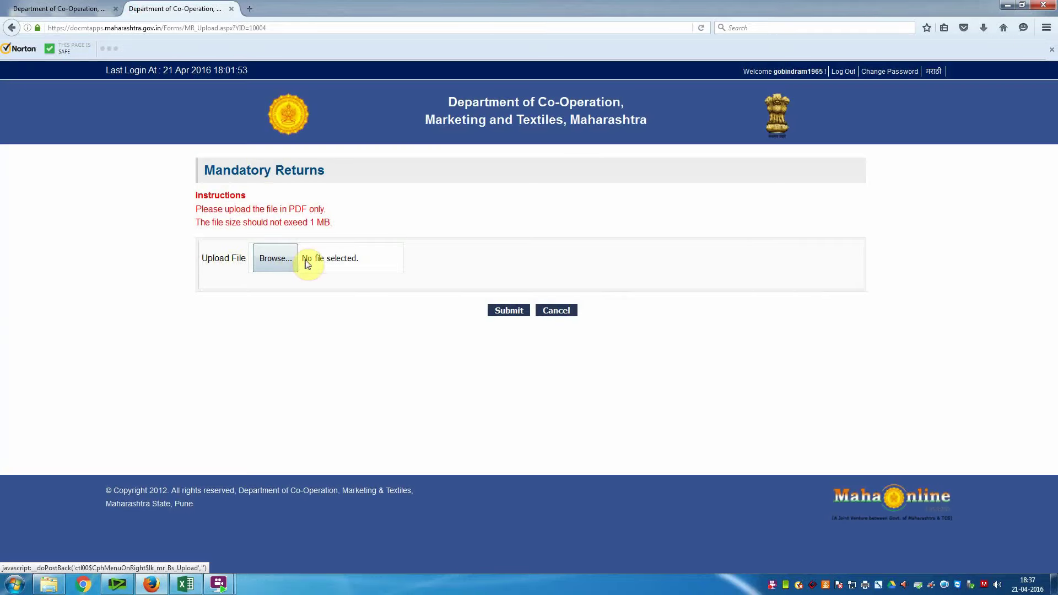
left_click(276, 259)
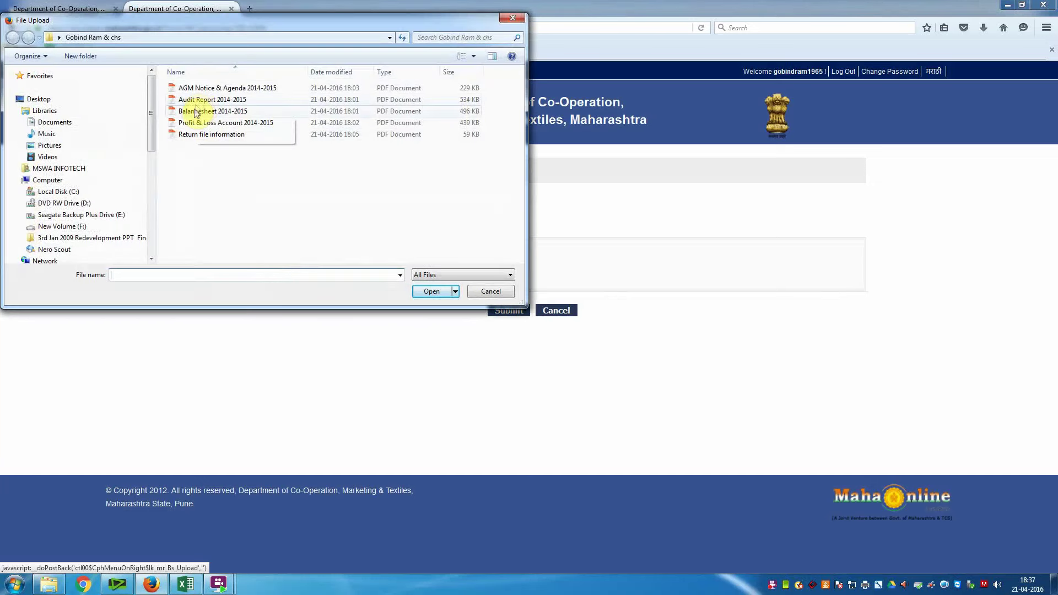
left_click(195, 112)
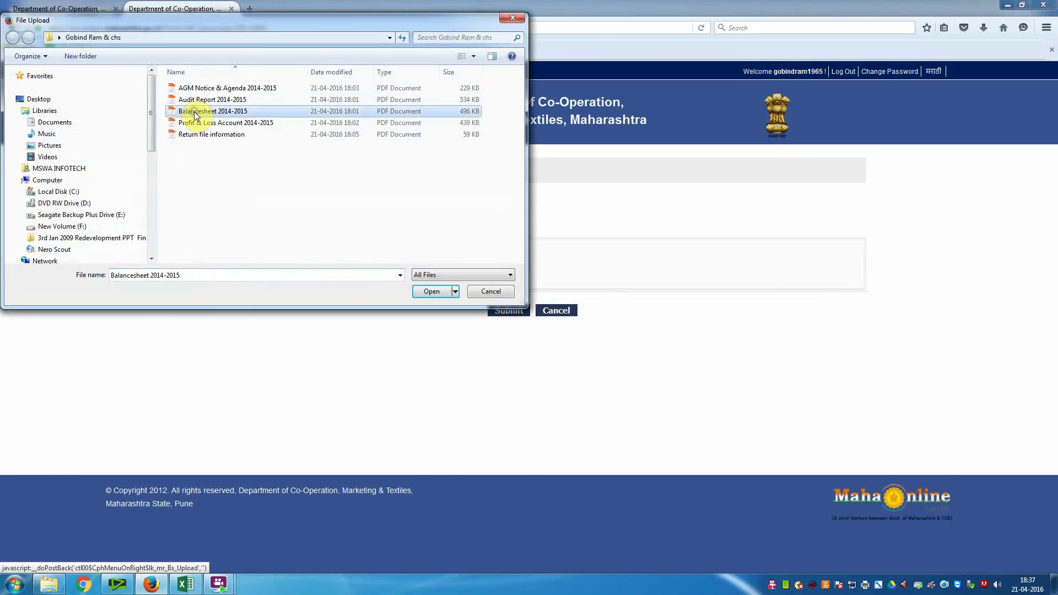
left_click(433, 291)
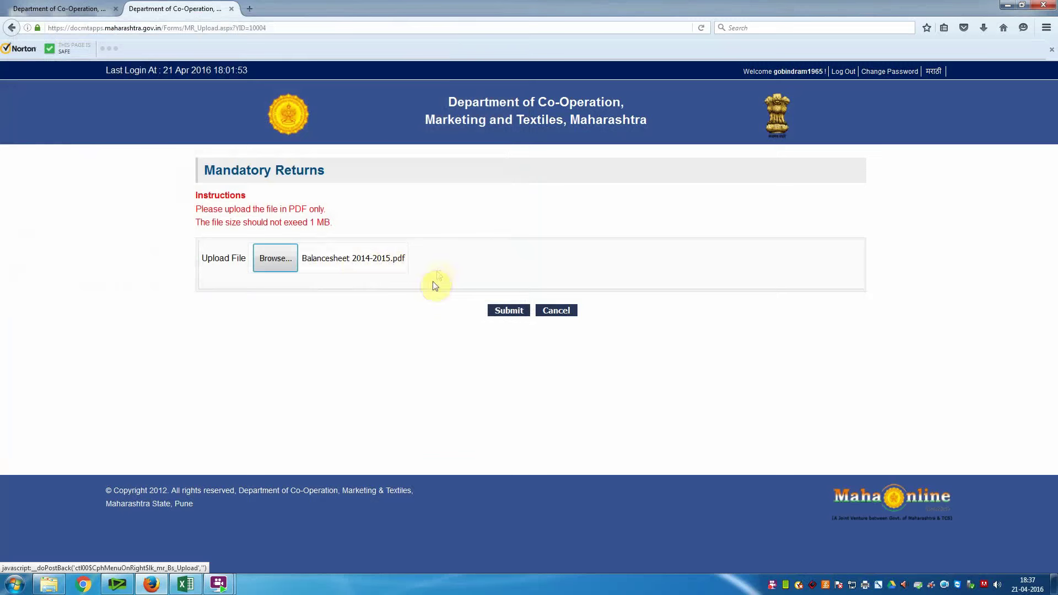
Submit the balance sheet upload and dismiss the success alert.
left_click(510, 311)
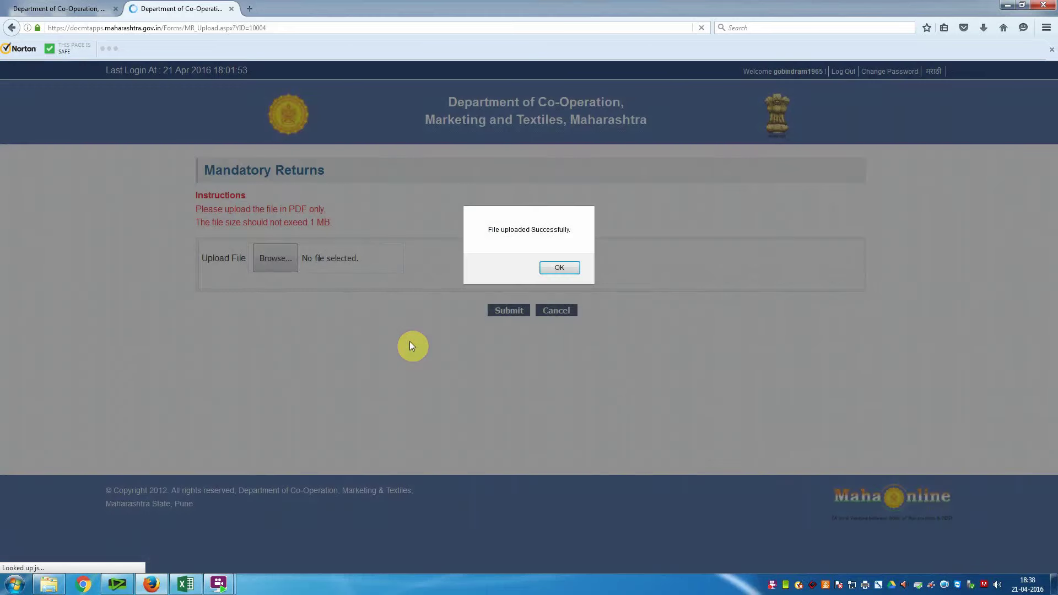
left_click(559, 268)
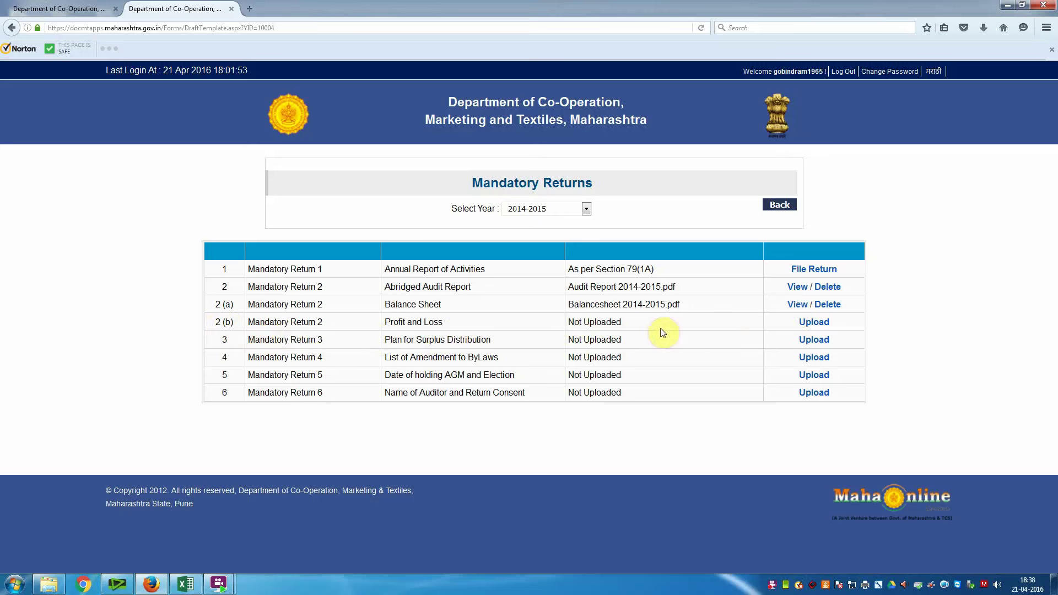
Attach and submit Profit & Loss Account 2014-2015.pdf for the Profit and Loss return, then confirm success.
left_click(818, 326)
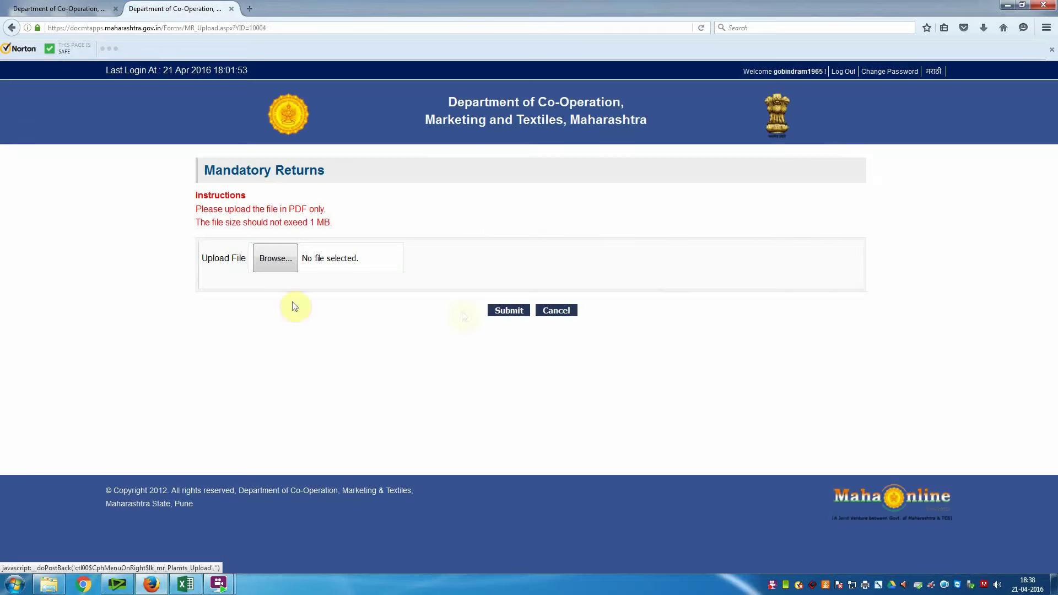
left_click(280, 264)
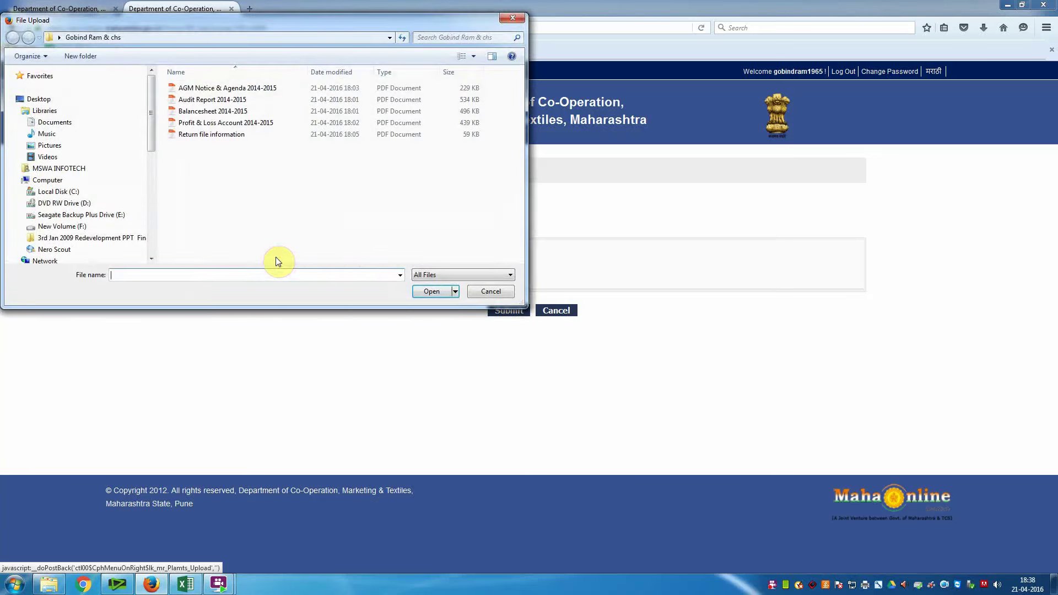
left_click(212, 126)
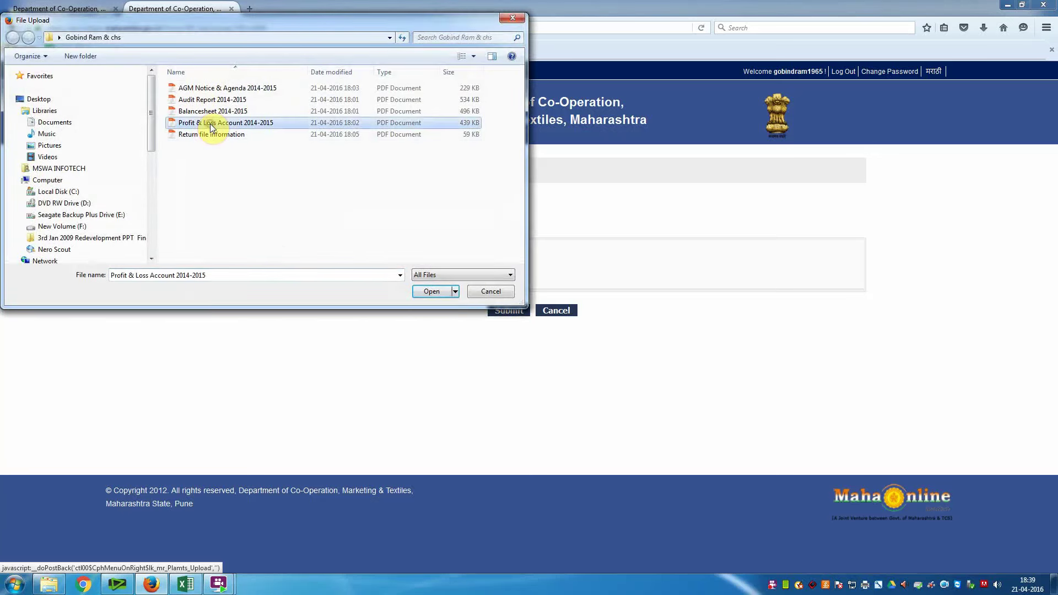
left_click(431, 291)
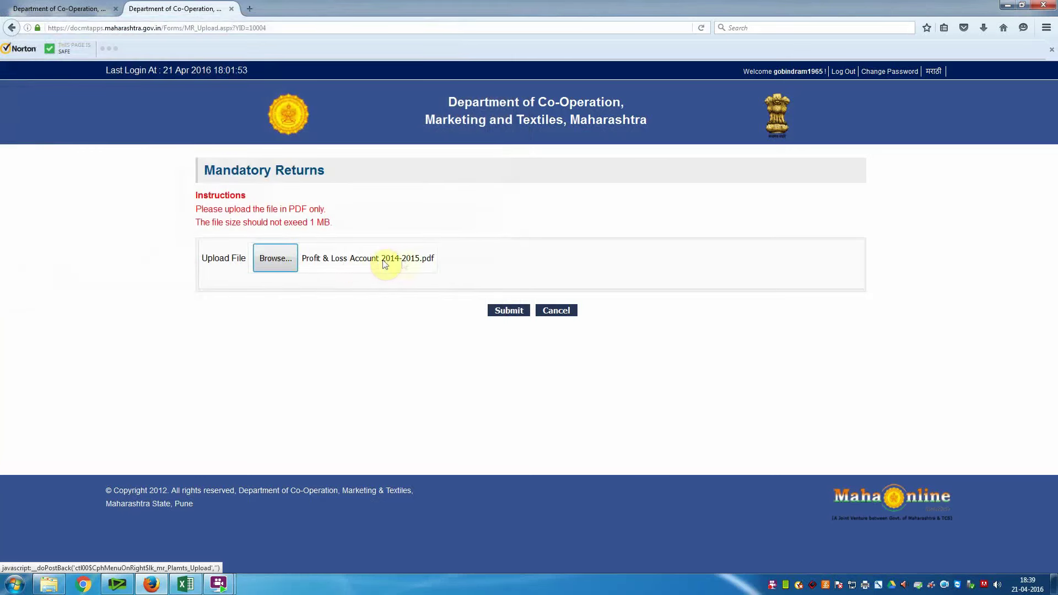
left_click(504, 310)
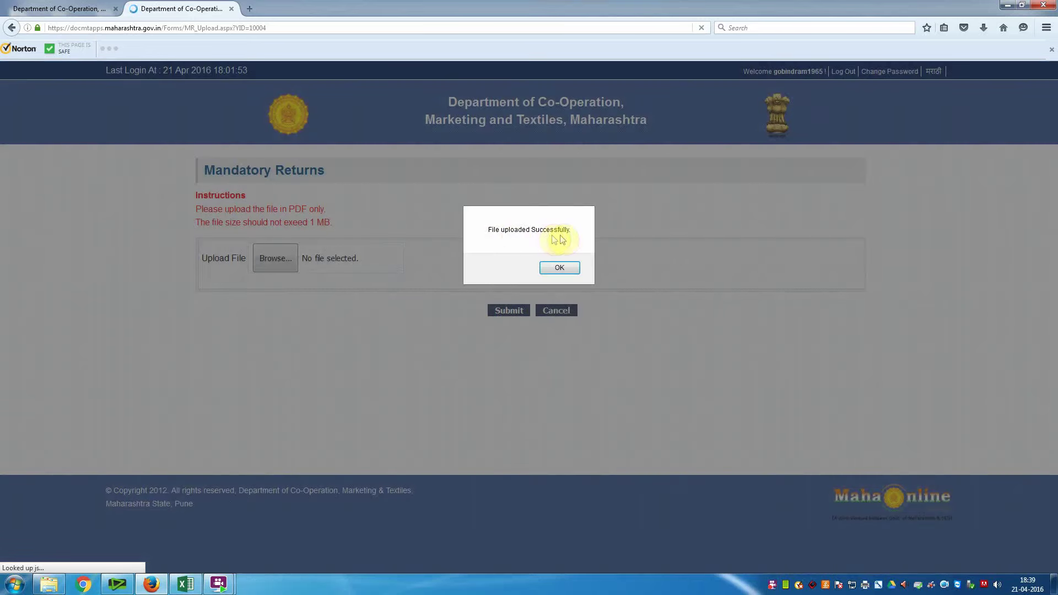
left_click(558, 268)
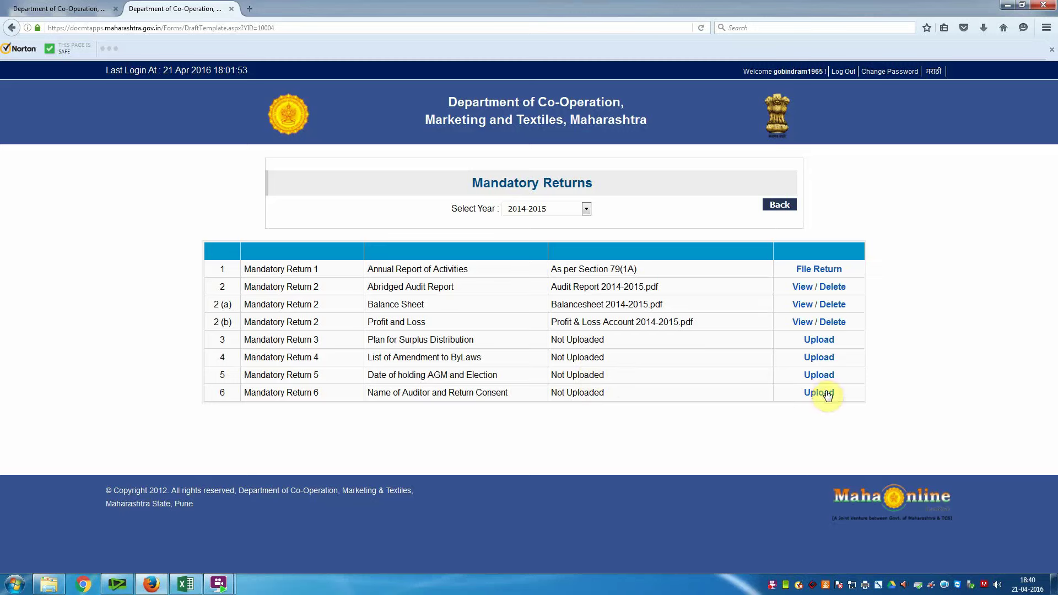
Start the upload for row 5, Date of holding AGM and Election, on the Mandatory Returns list.
left_click(817, 375)
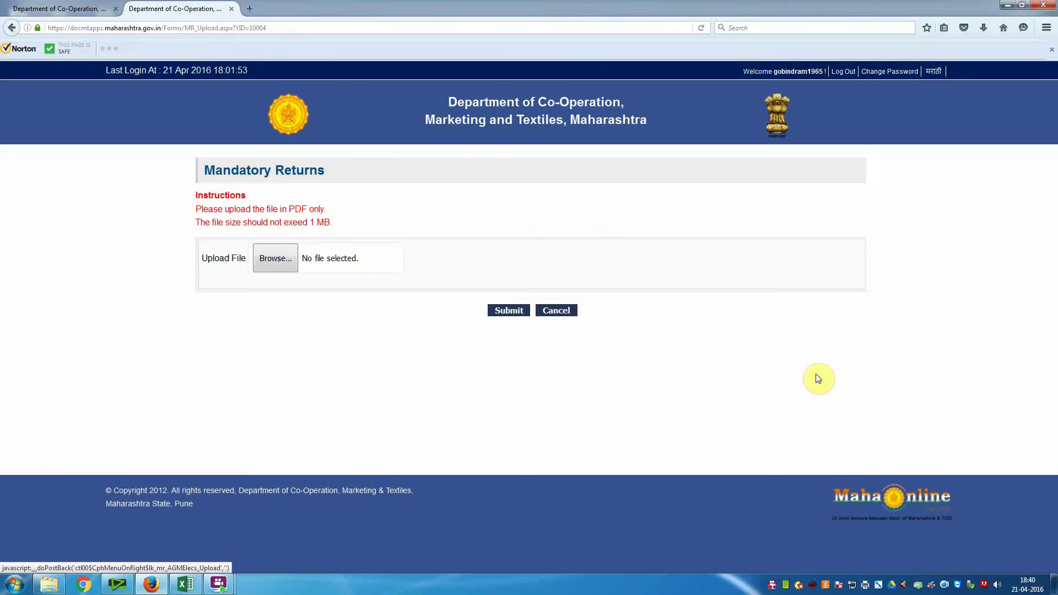
Attach and submit AGM Notice & Agenda 2014-2015.pdf for the AGM and Election return.
left_click(278, 263)
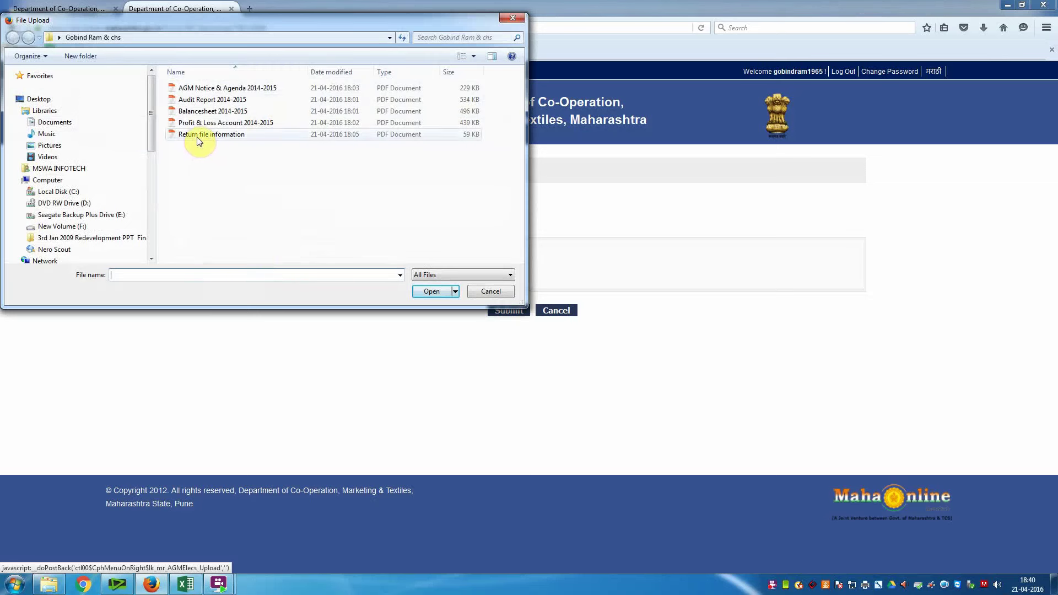
left_click(205, 93)
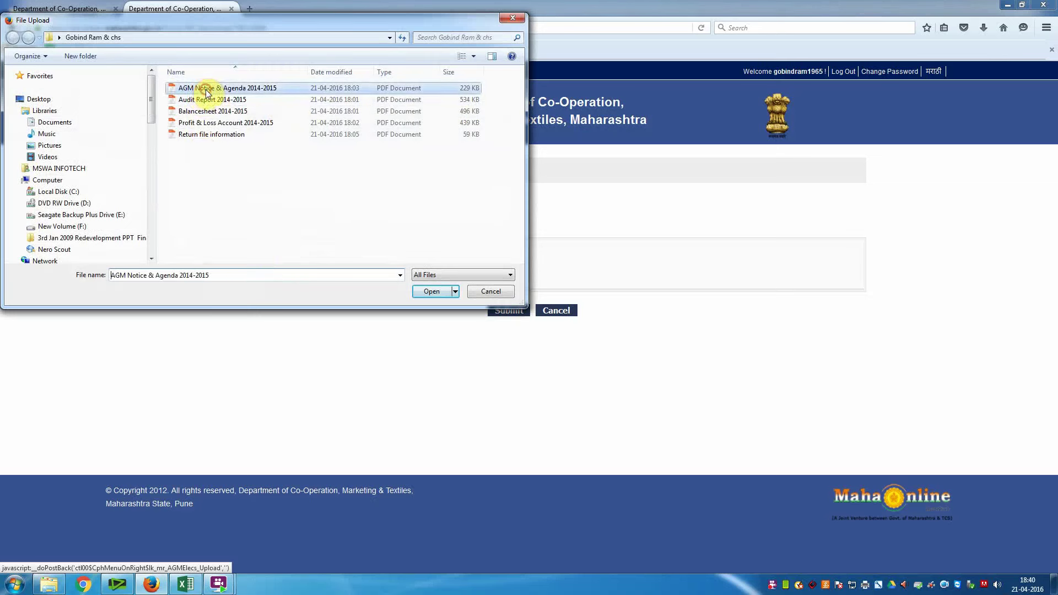
left_click(432, 291)
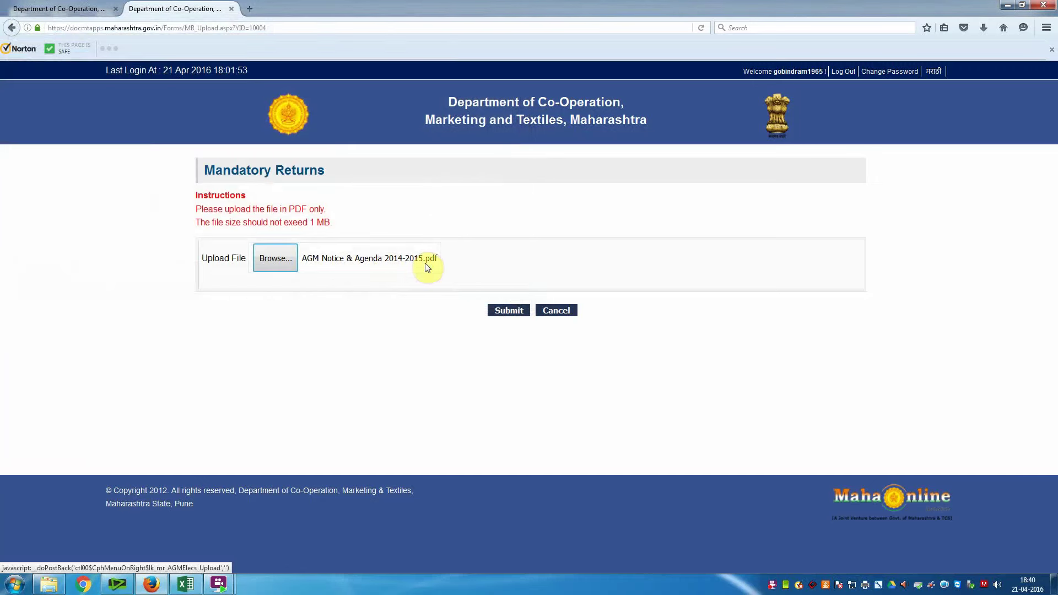
left_click(510, 310)
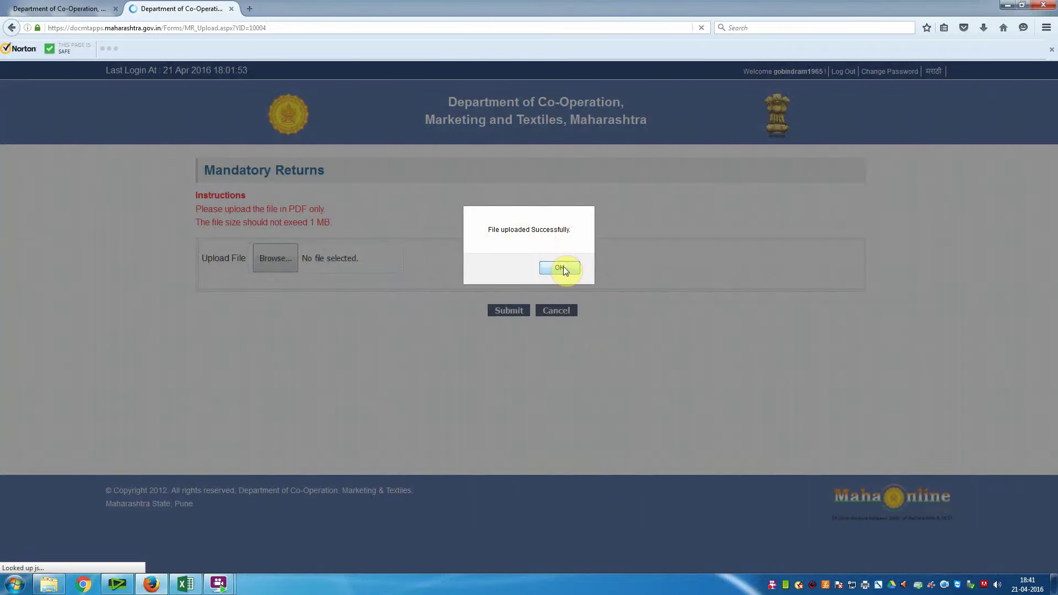
Dismiss the success alert and print the Mandatory Returns list with Ctrl+P.
left_click(561, 268)
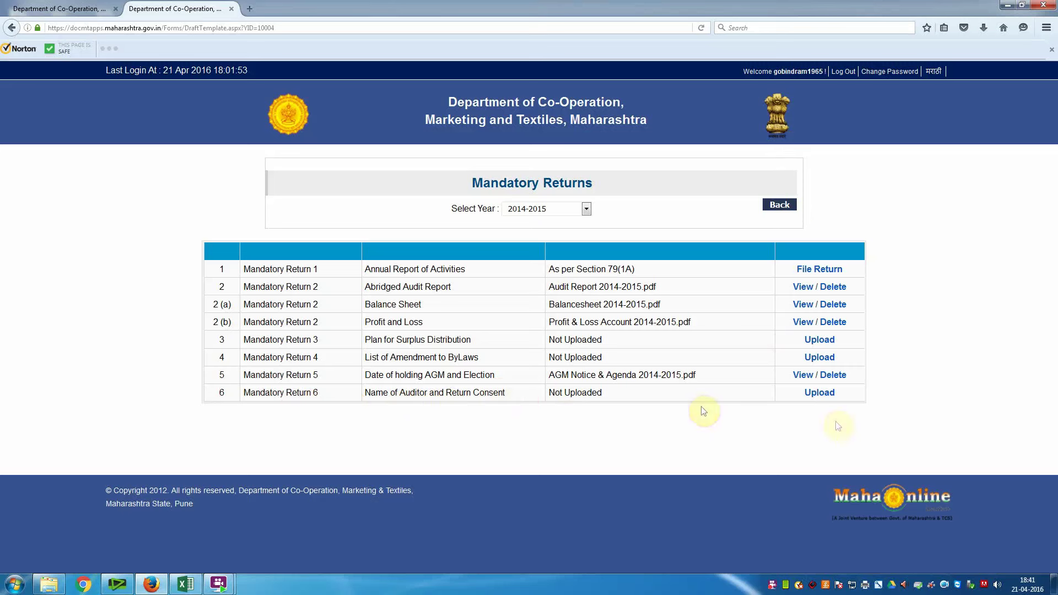
key("ctrl+p")
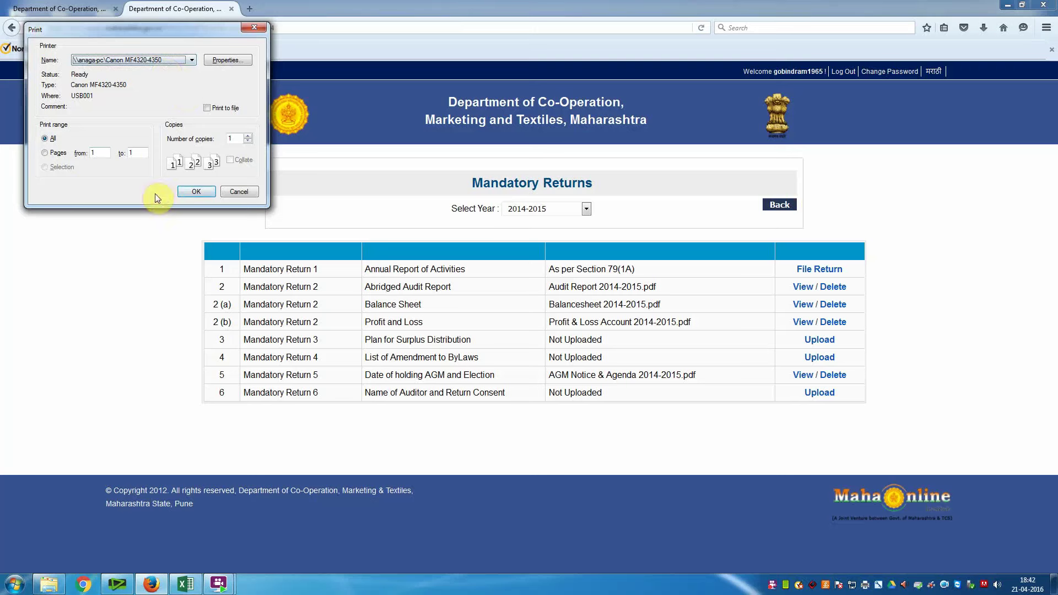
left_click(199, 191)
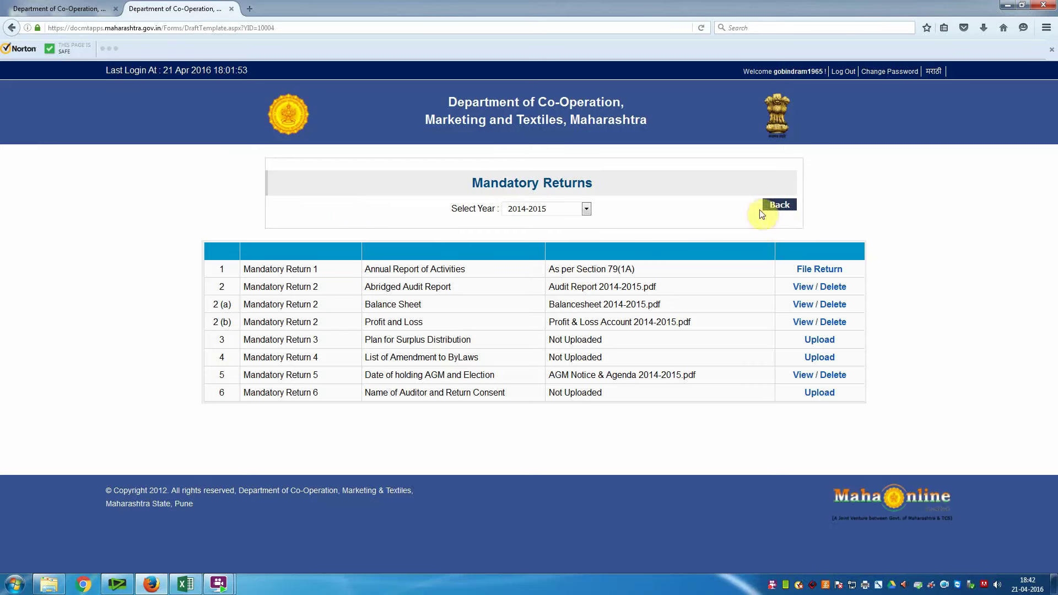
Return to the options page, log out of the society account, and close both Firefox tabs.
left_click(782, 205)
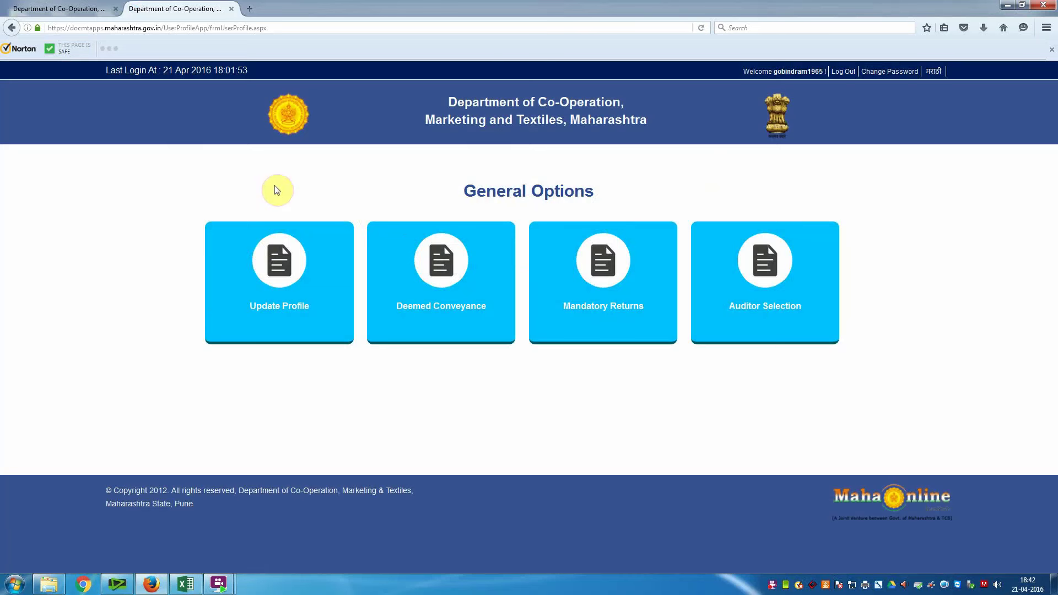
left_click(843, 72)
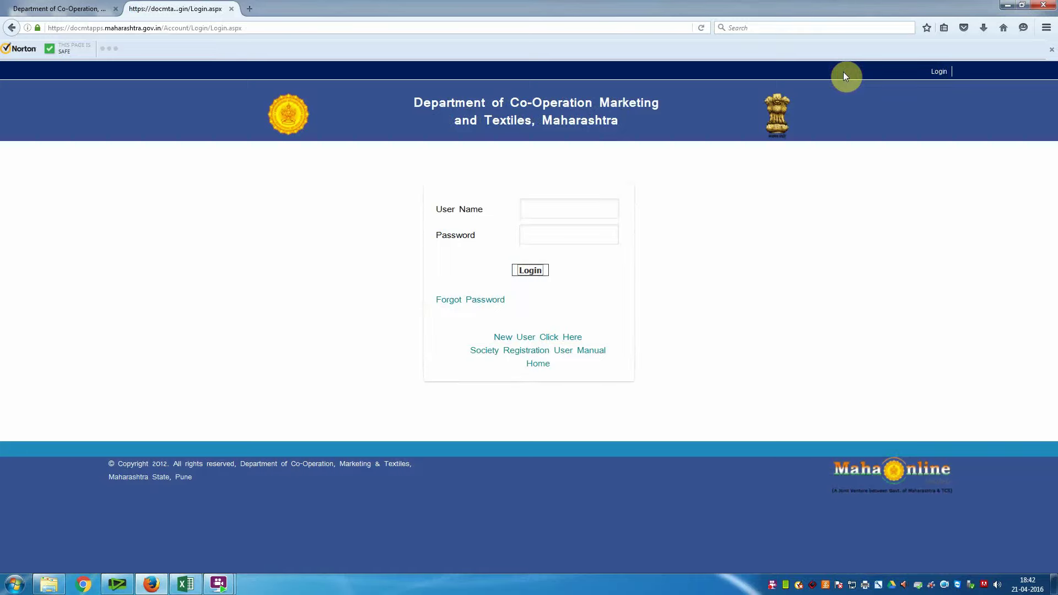
left_click(231, 9)
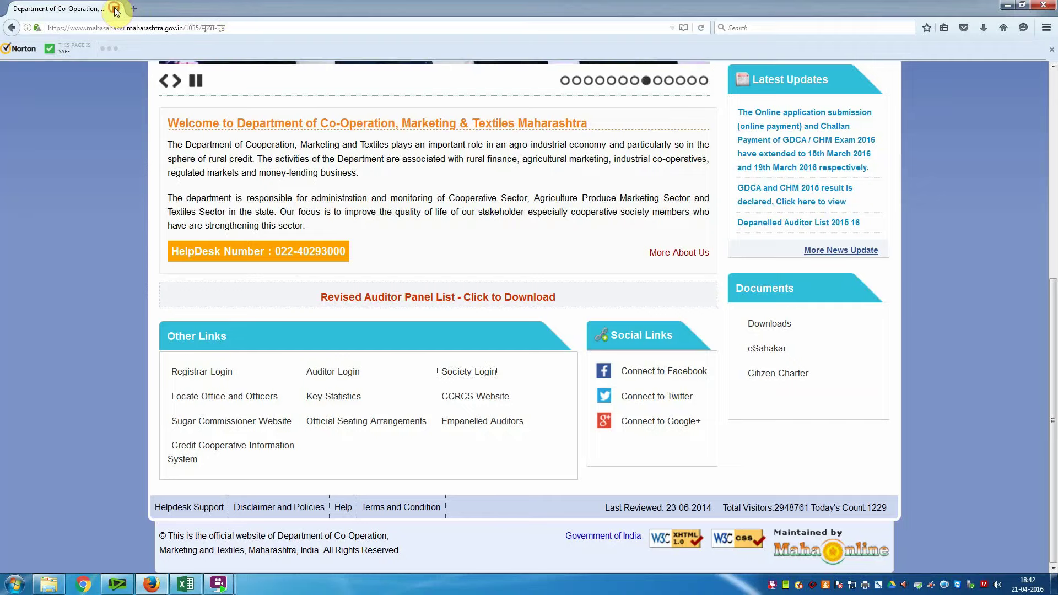
left_click(117, 11)
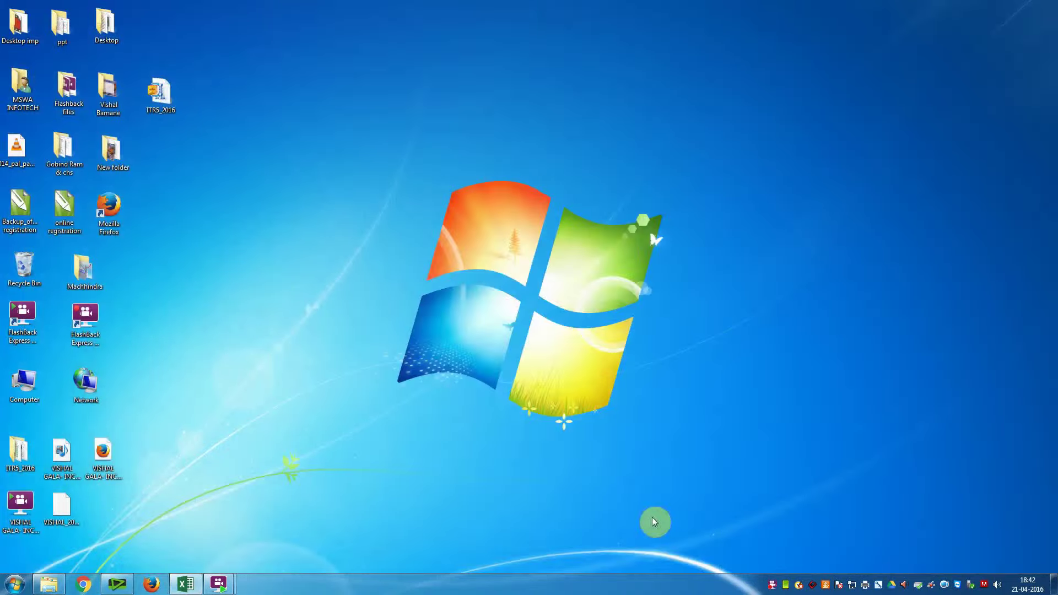